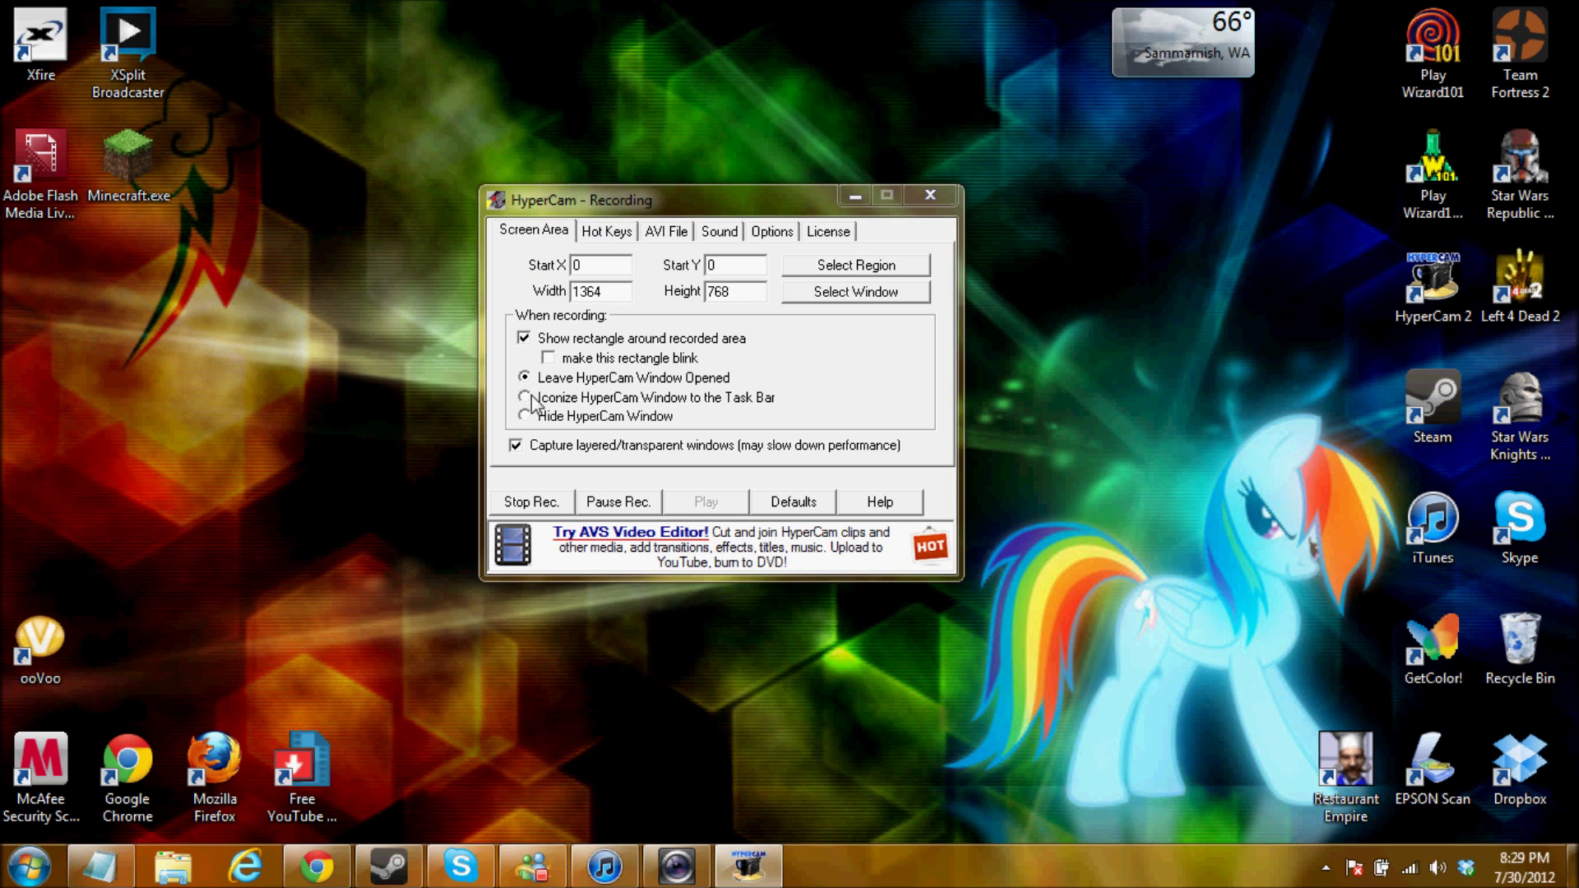
Switch to Google Chrome and search Google for "hypercam"
left_click(317, 866)
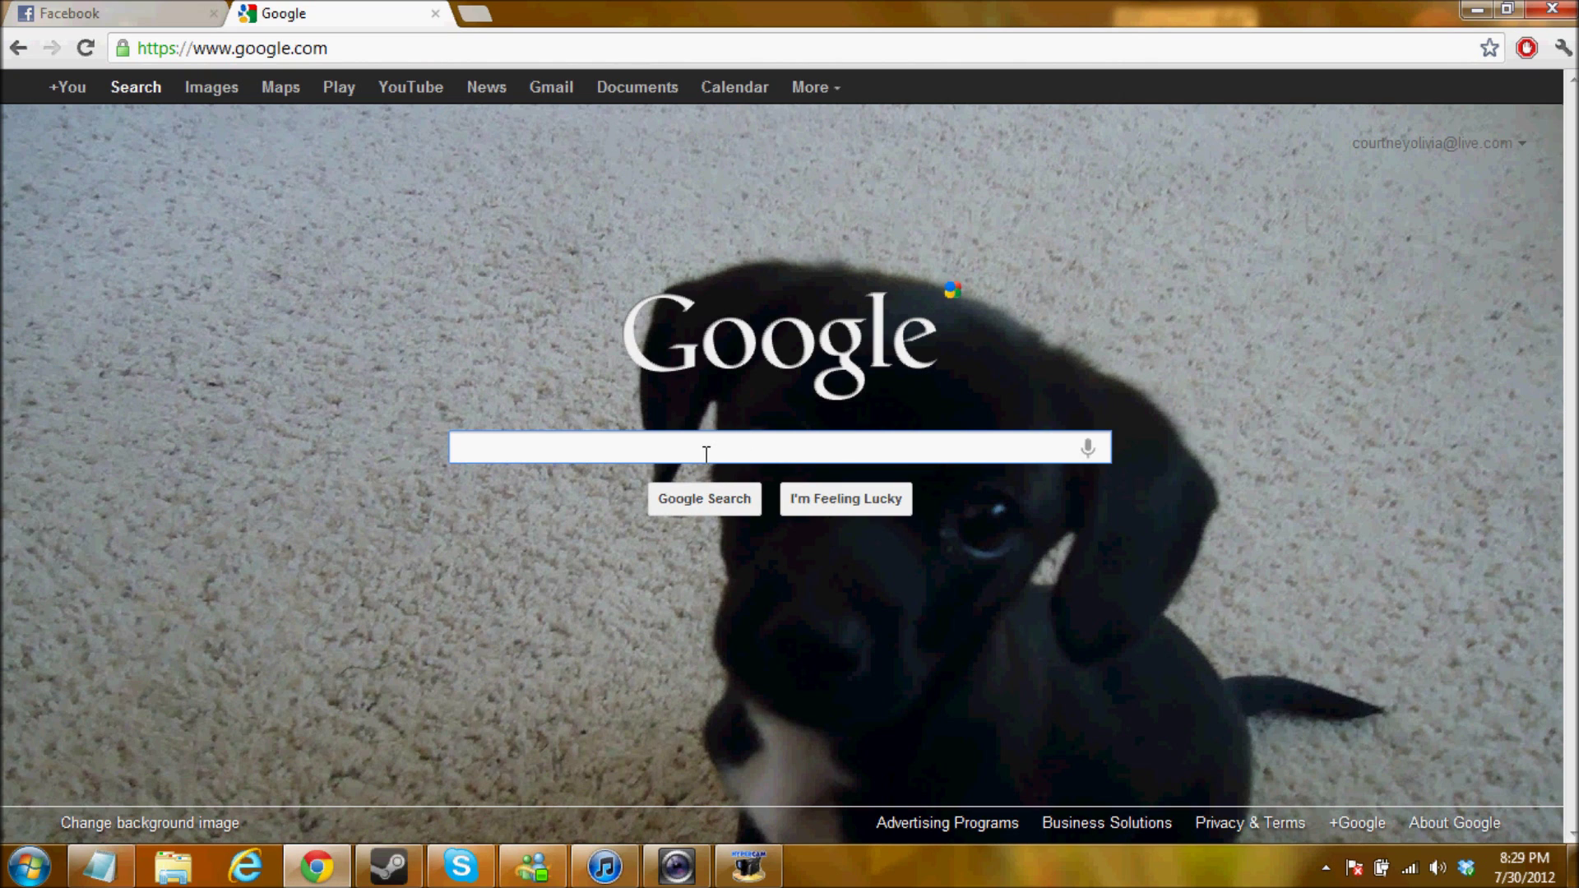
type("hyper")
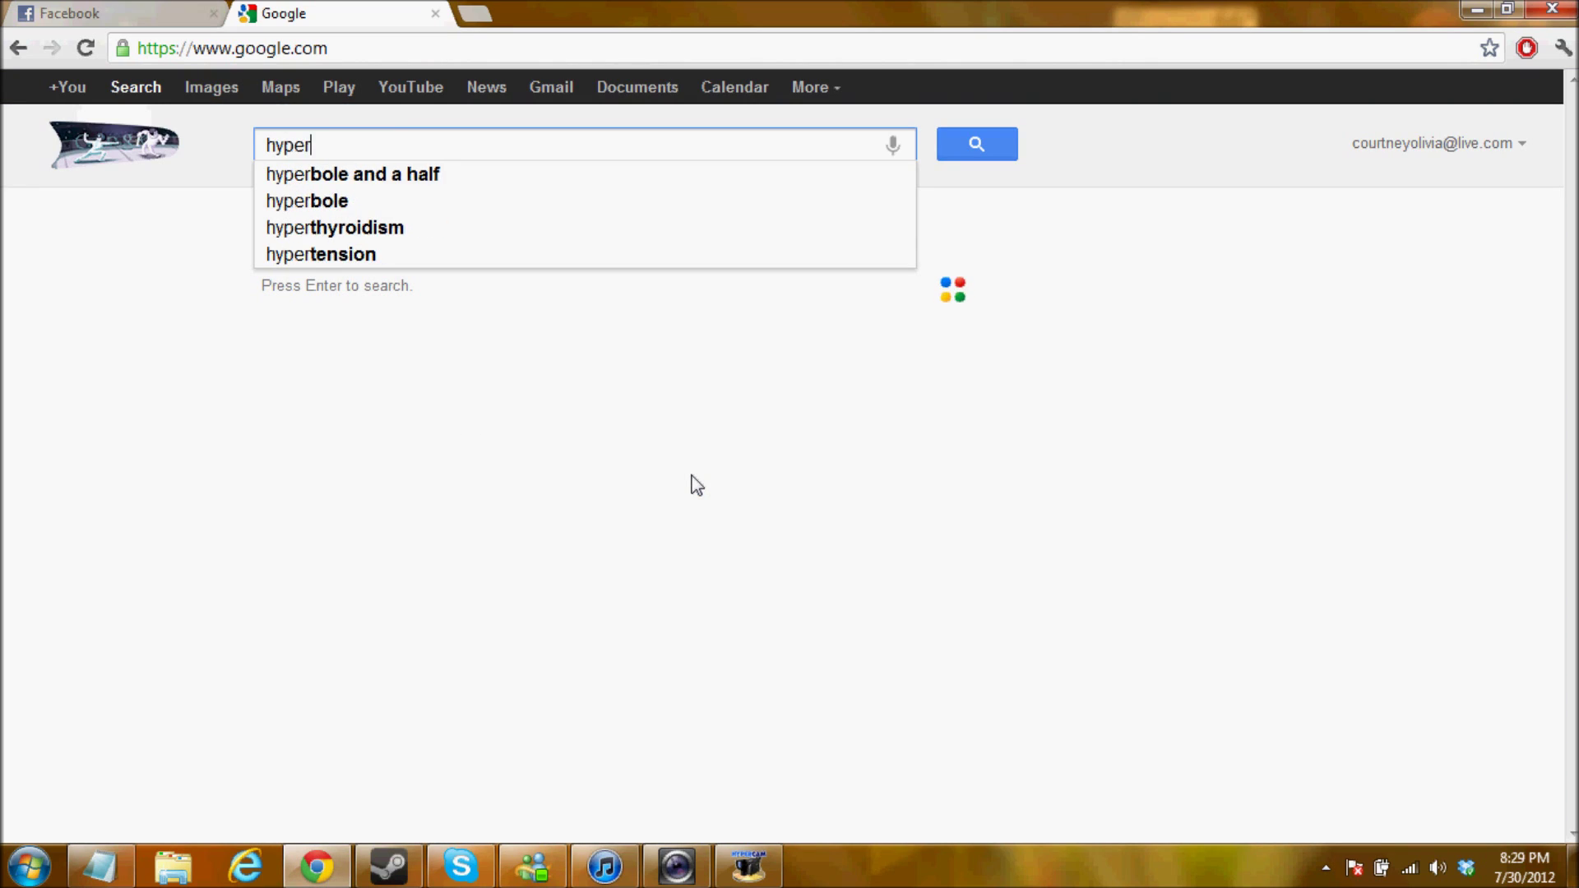
type("cam")
key("Return")
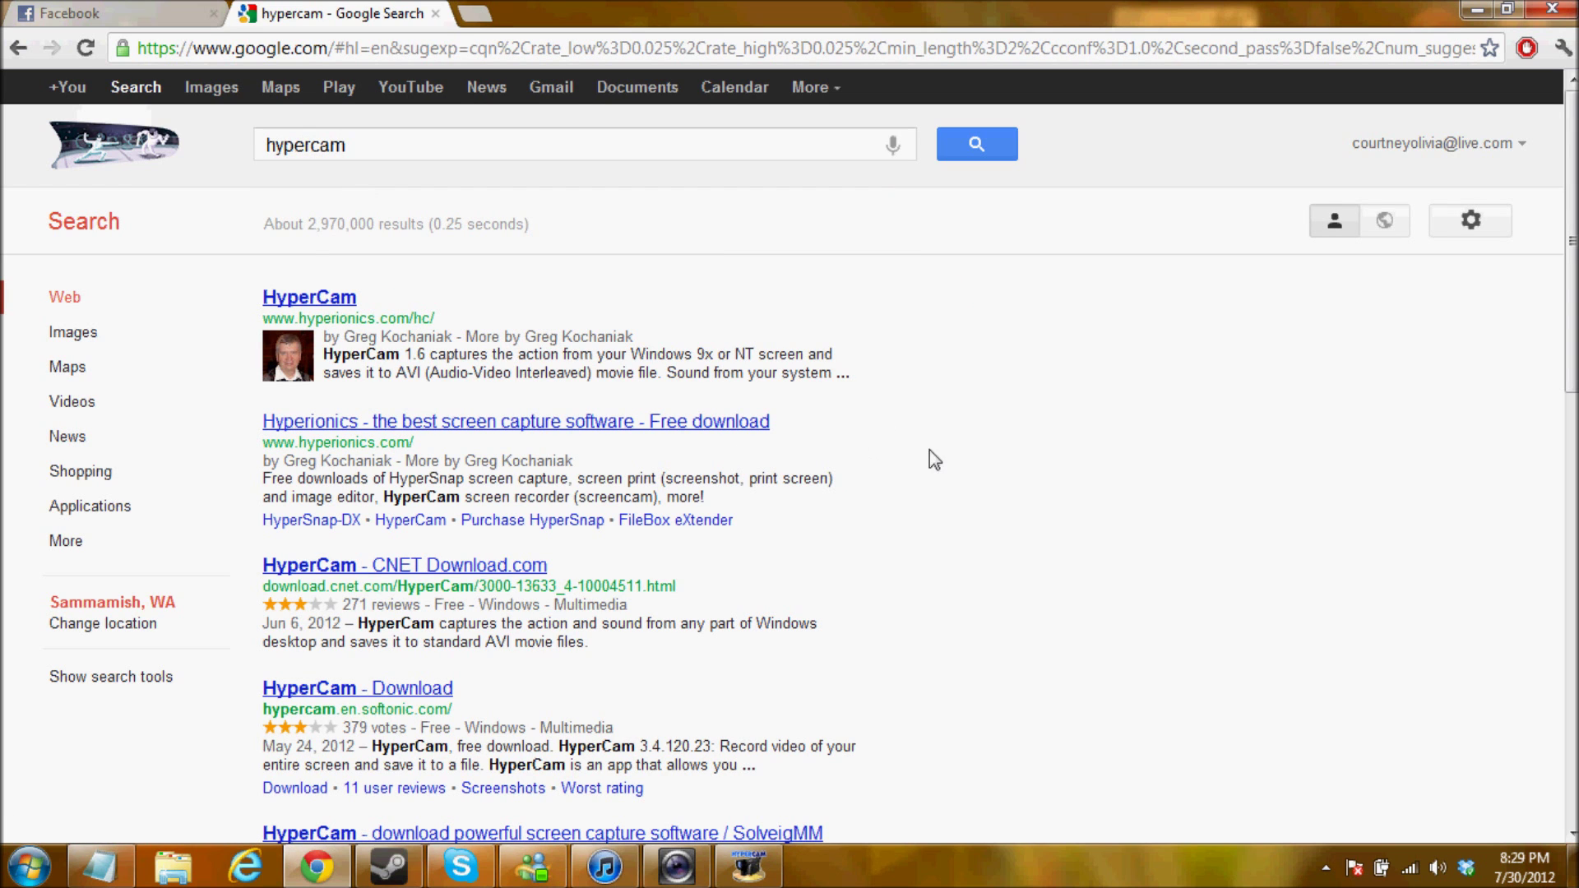
Open the Hyperionics search result and look over its page as far as the HyperCam section
scroll(957, 487, "down", 2)
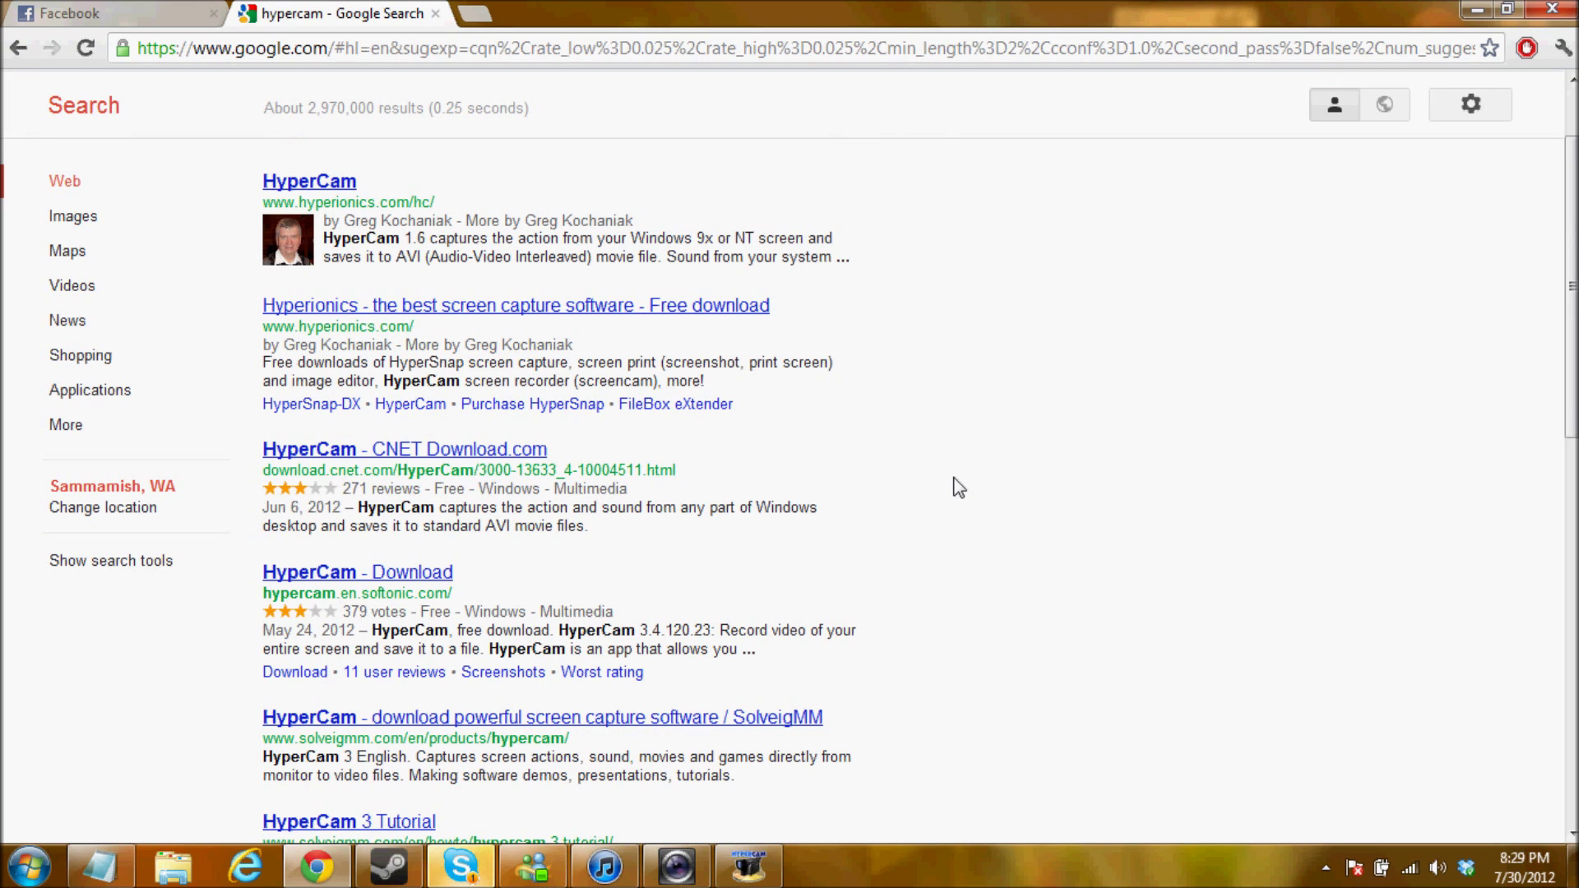
left_click(545, 307)
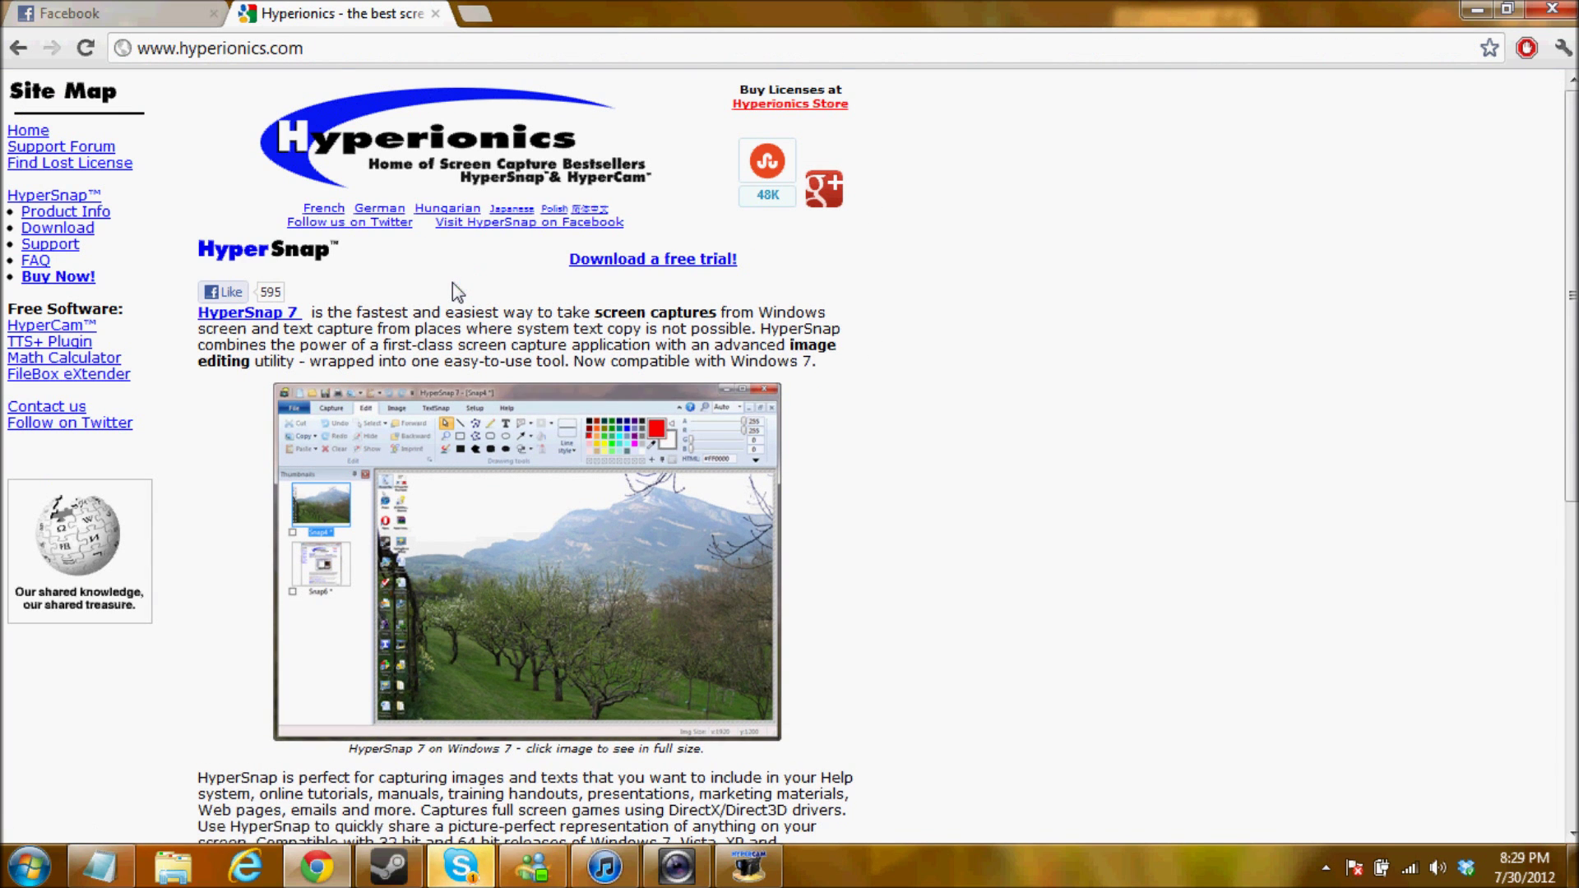
scroll(453, 282, "down", 4)
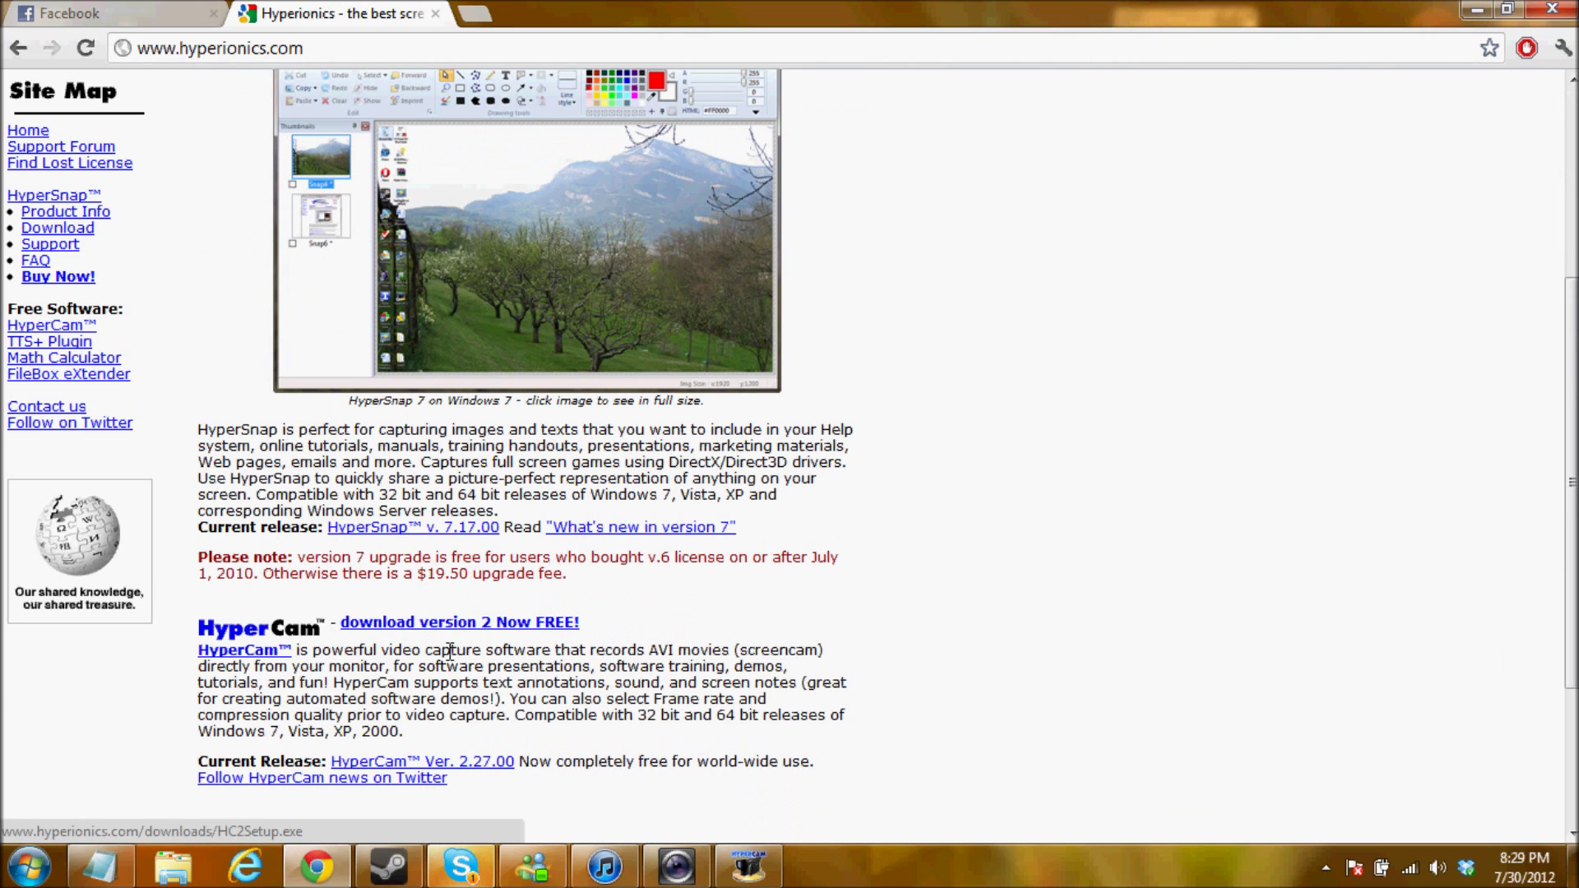
scroll(458, 649, "up", 4)
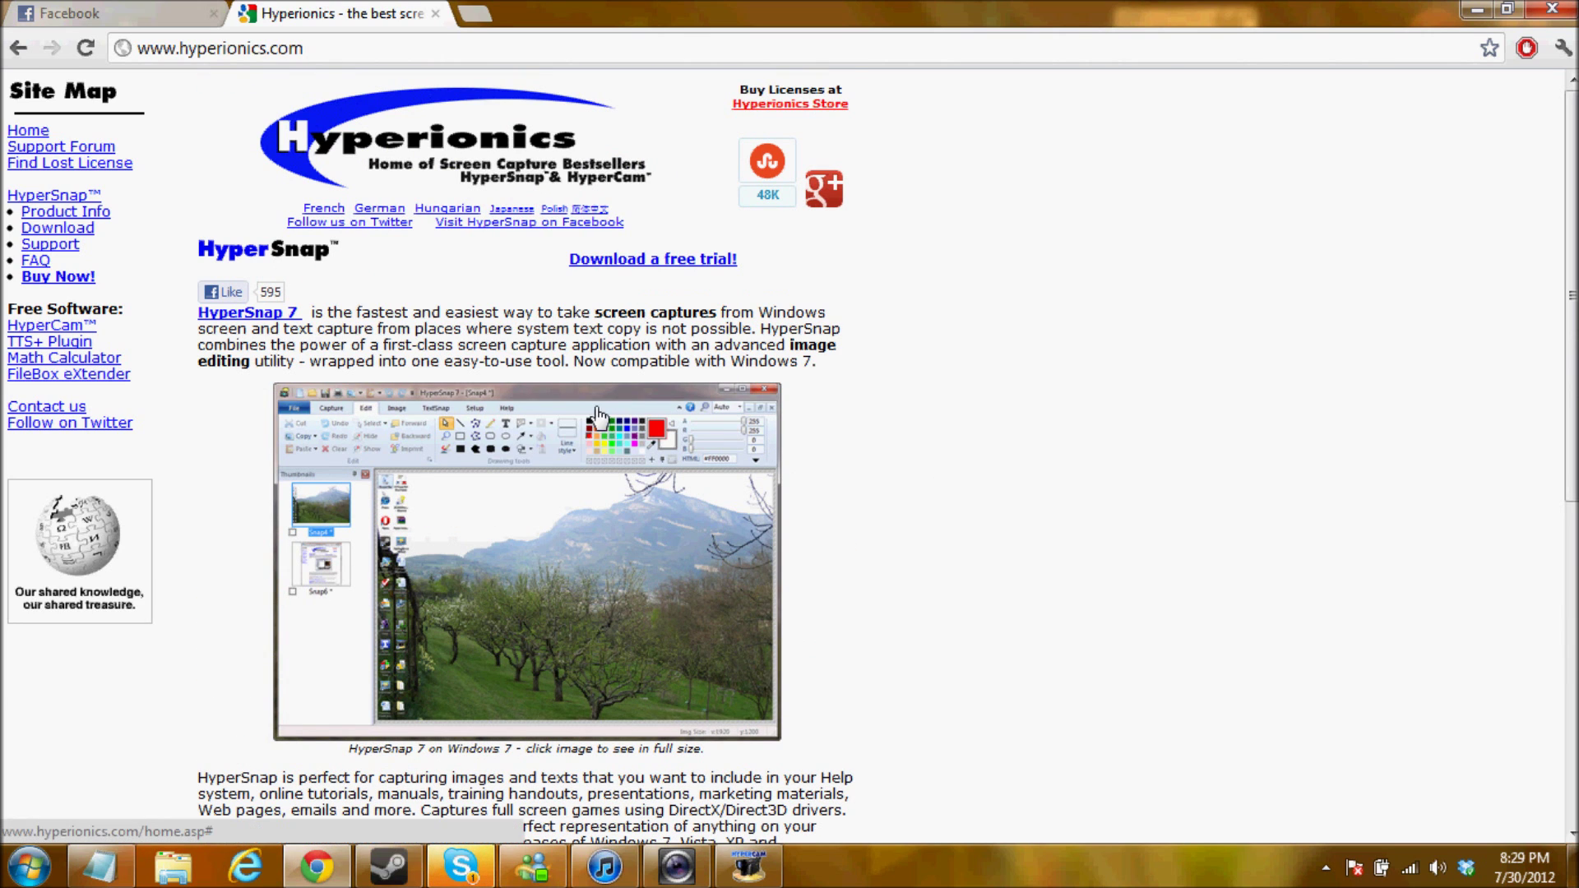
left_click(25, 47)
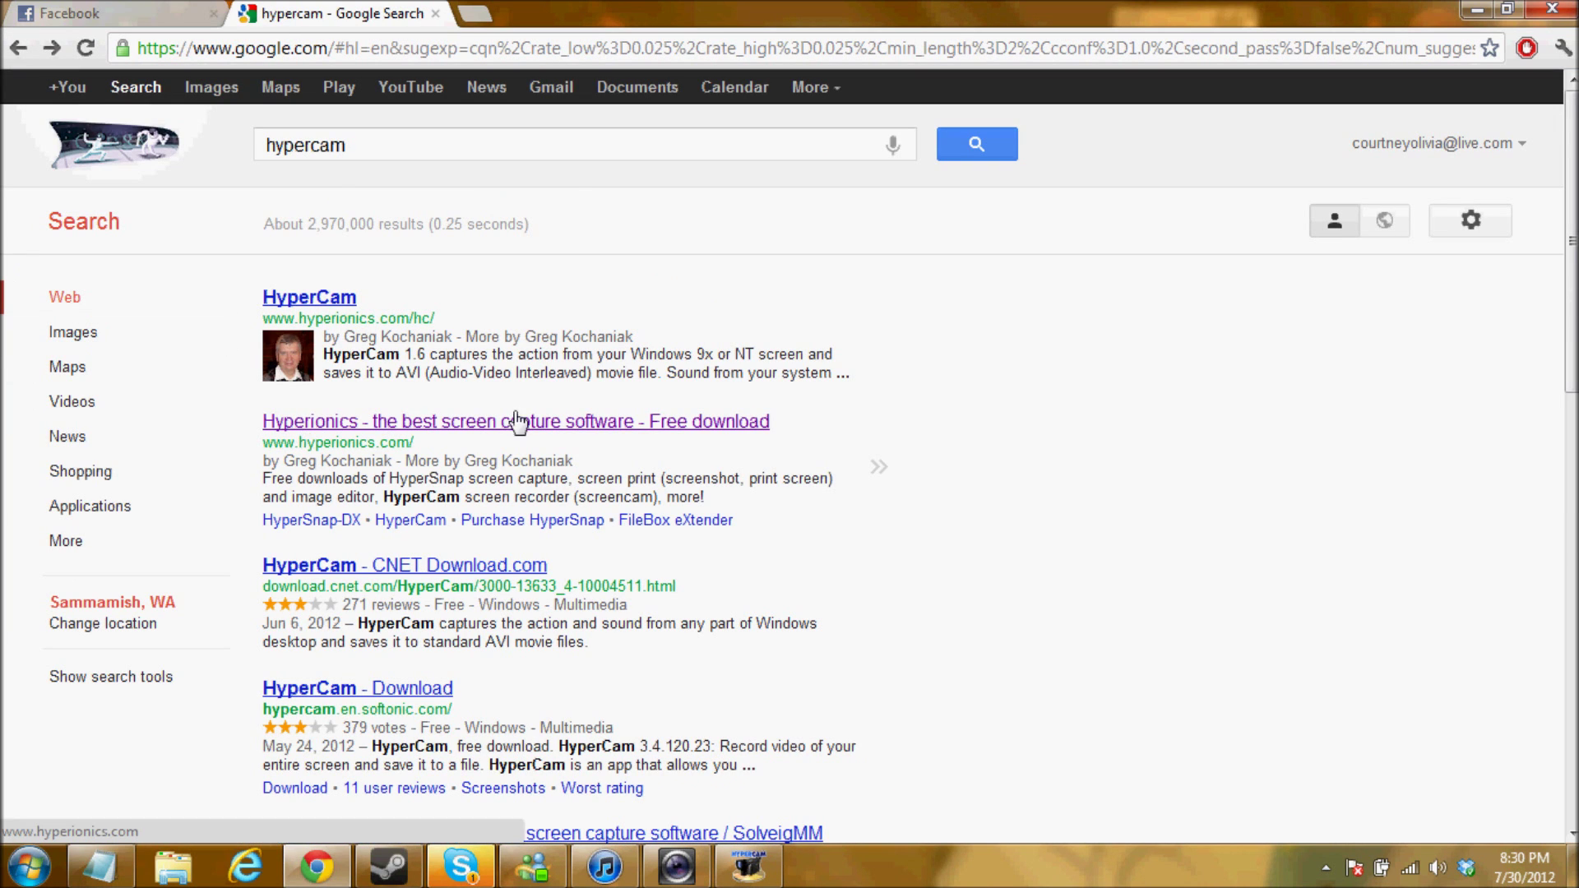
left_click_drag(344, 146, 265, 145)
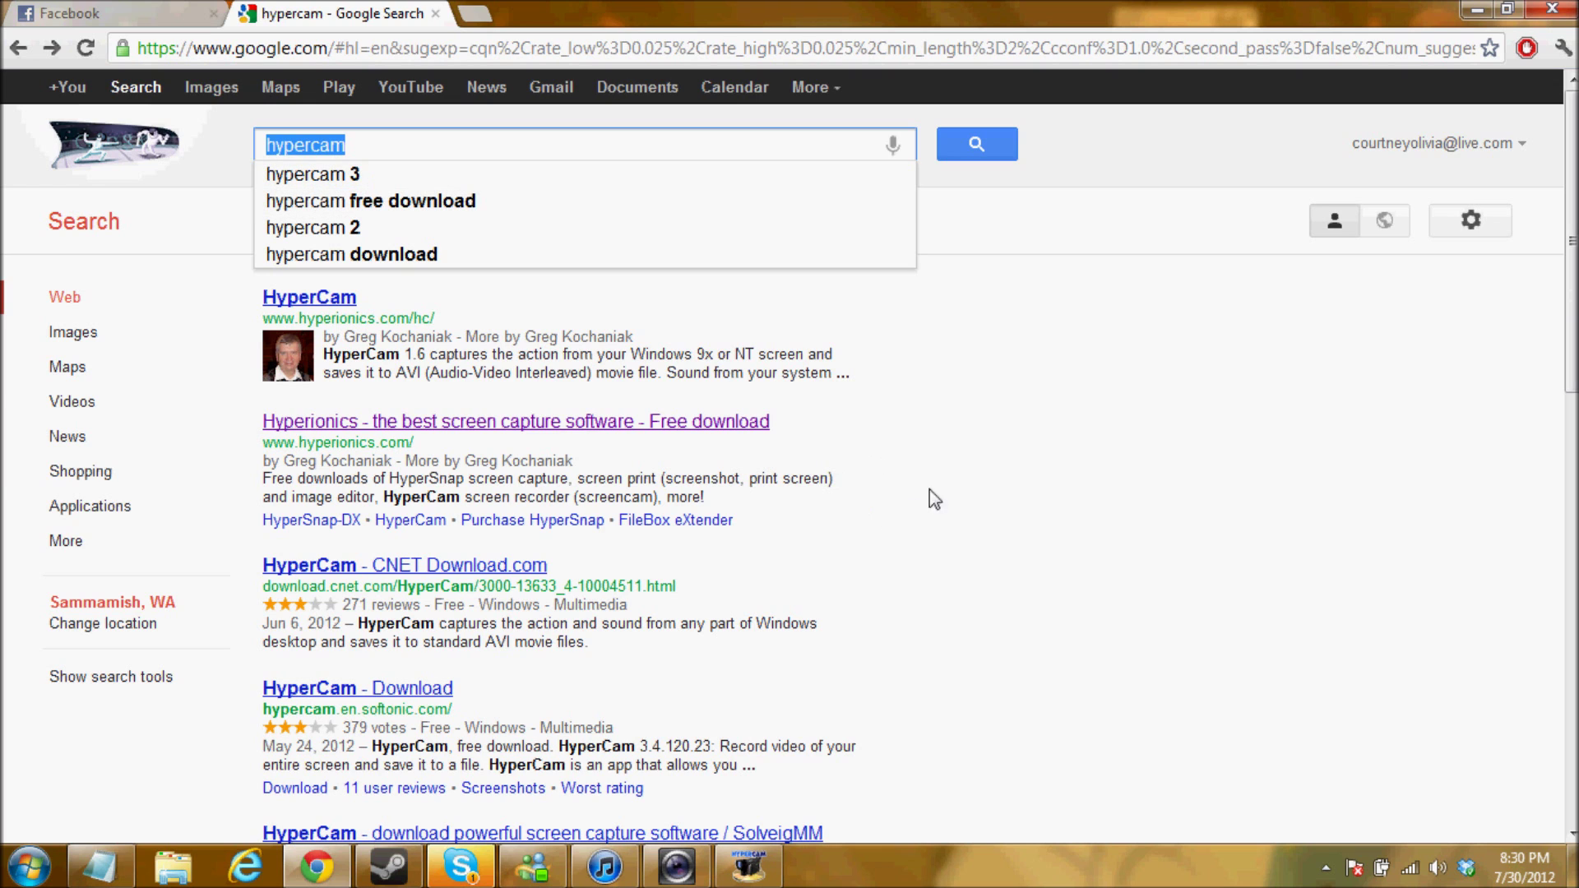
left_click(216, 496)
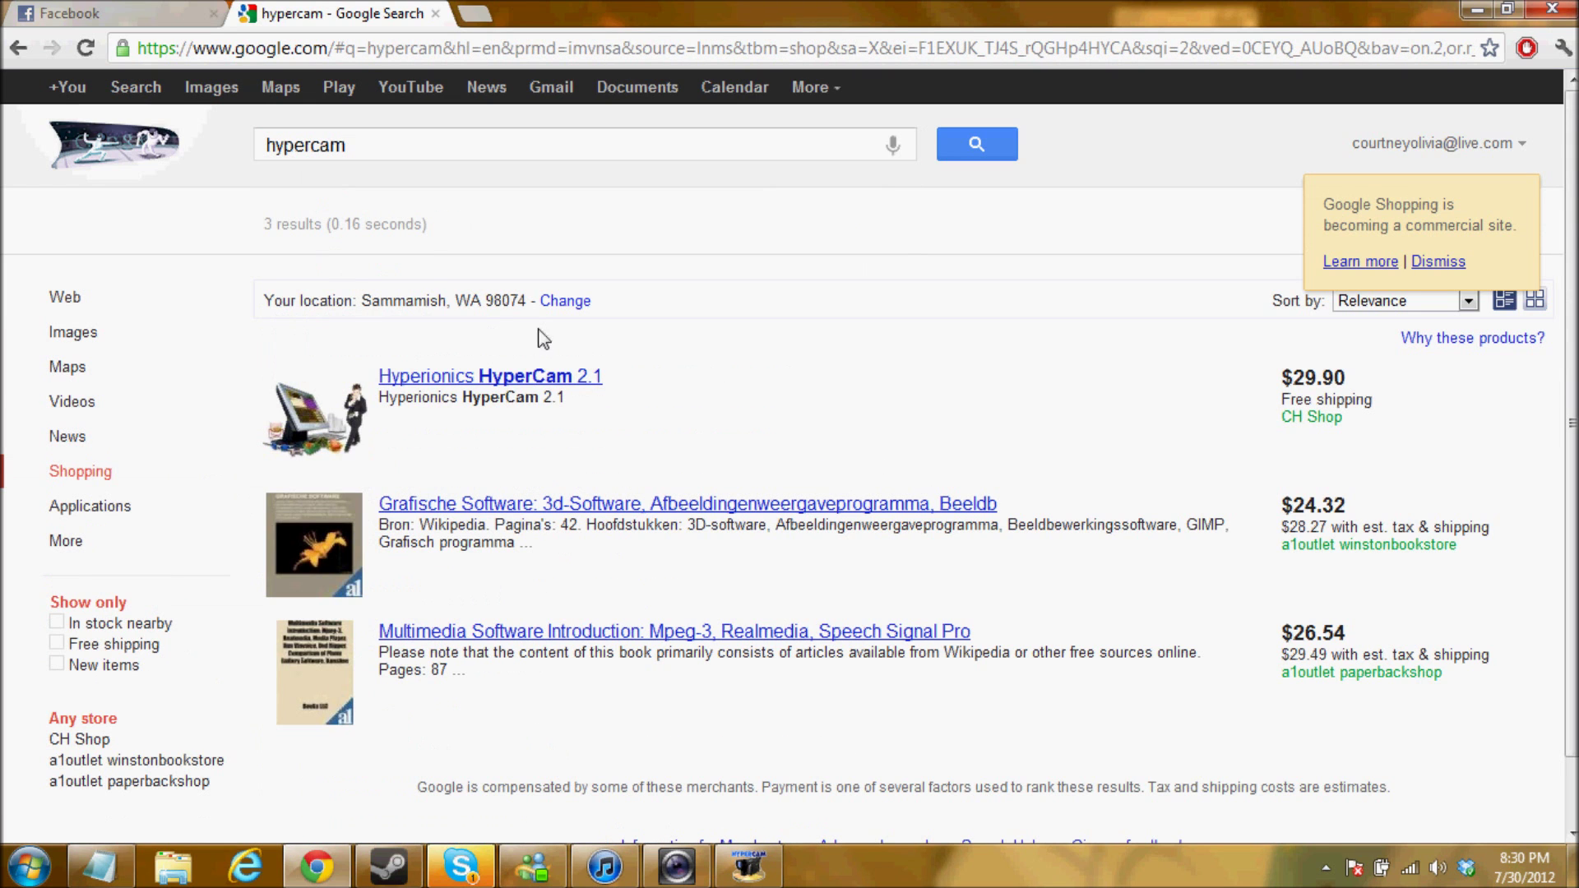
left_click(18, 47)
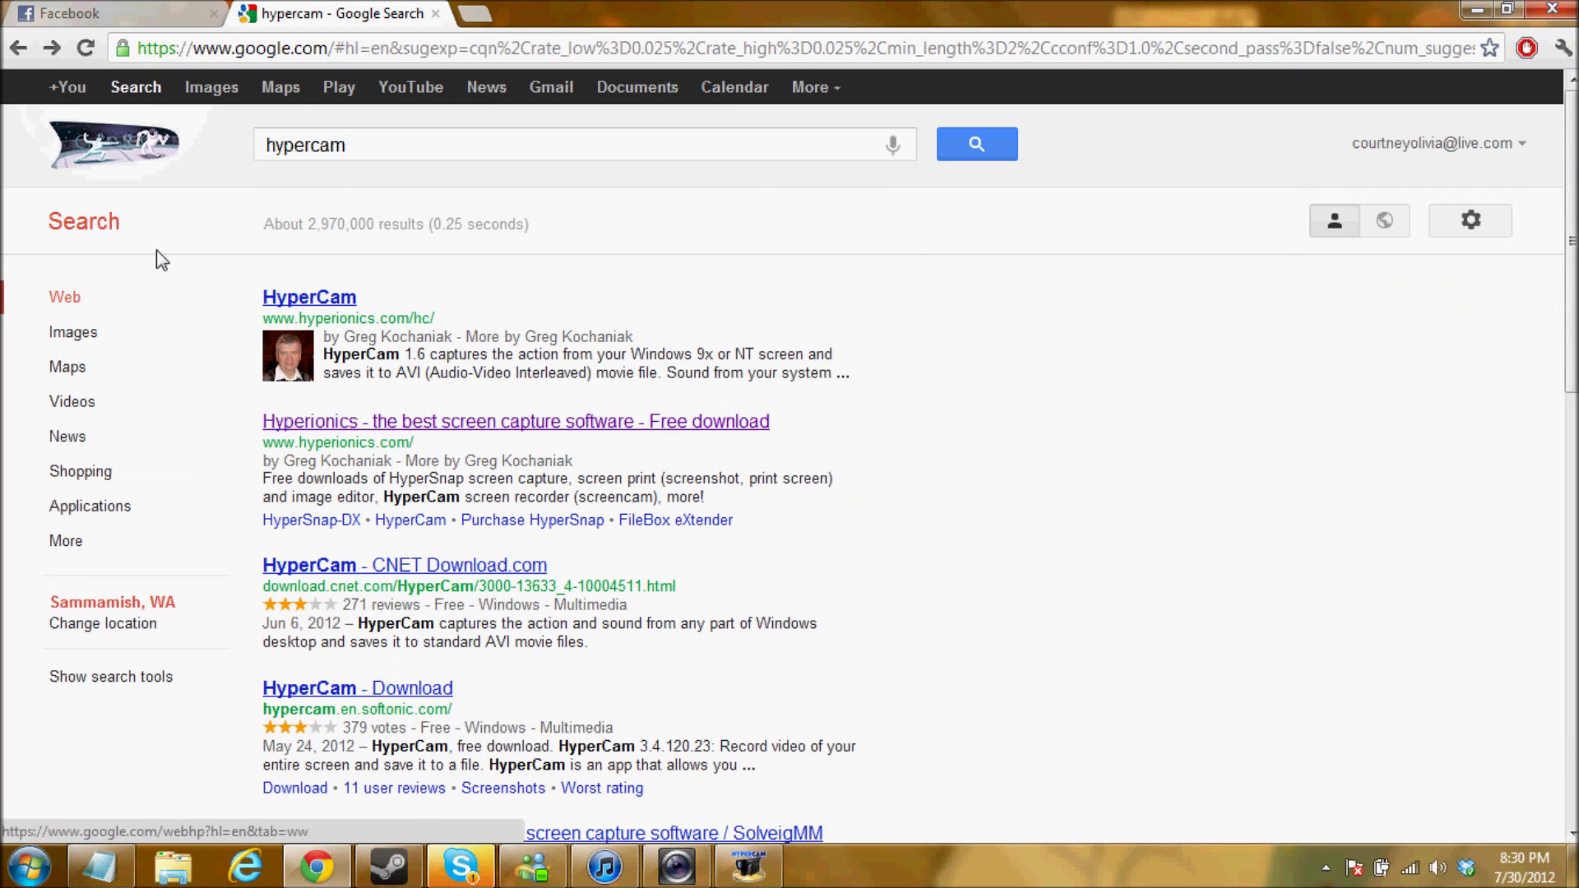
Open the Hyperionics free download result and download the free HyperCam version 2 installer
left_click(473, 432)
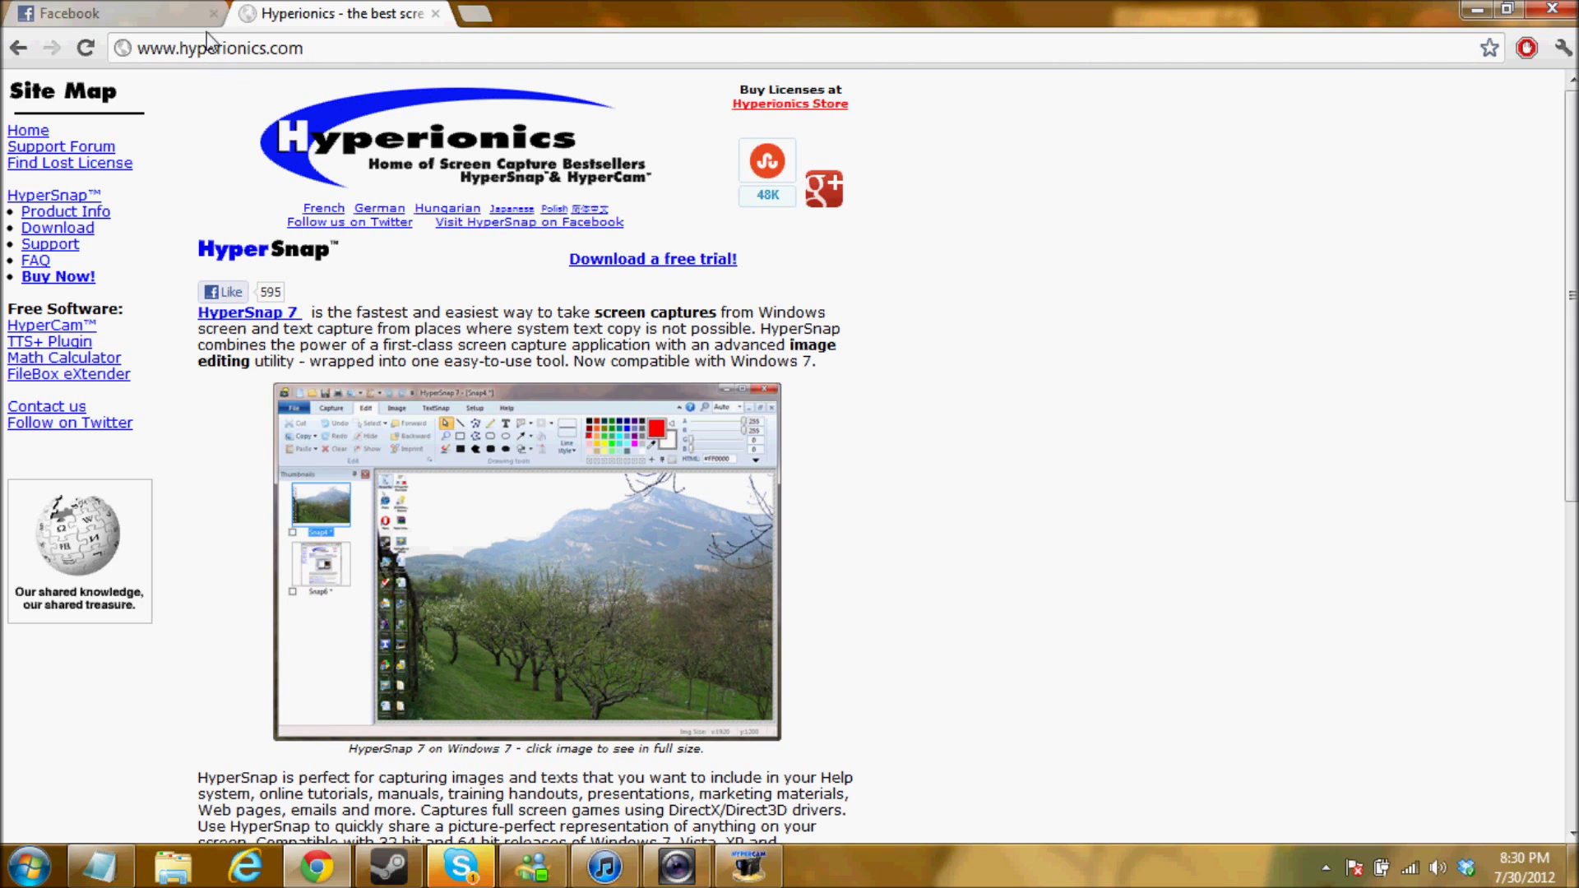
scroll(1033, 441, "down", 4)
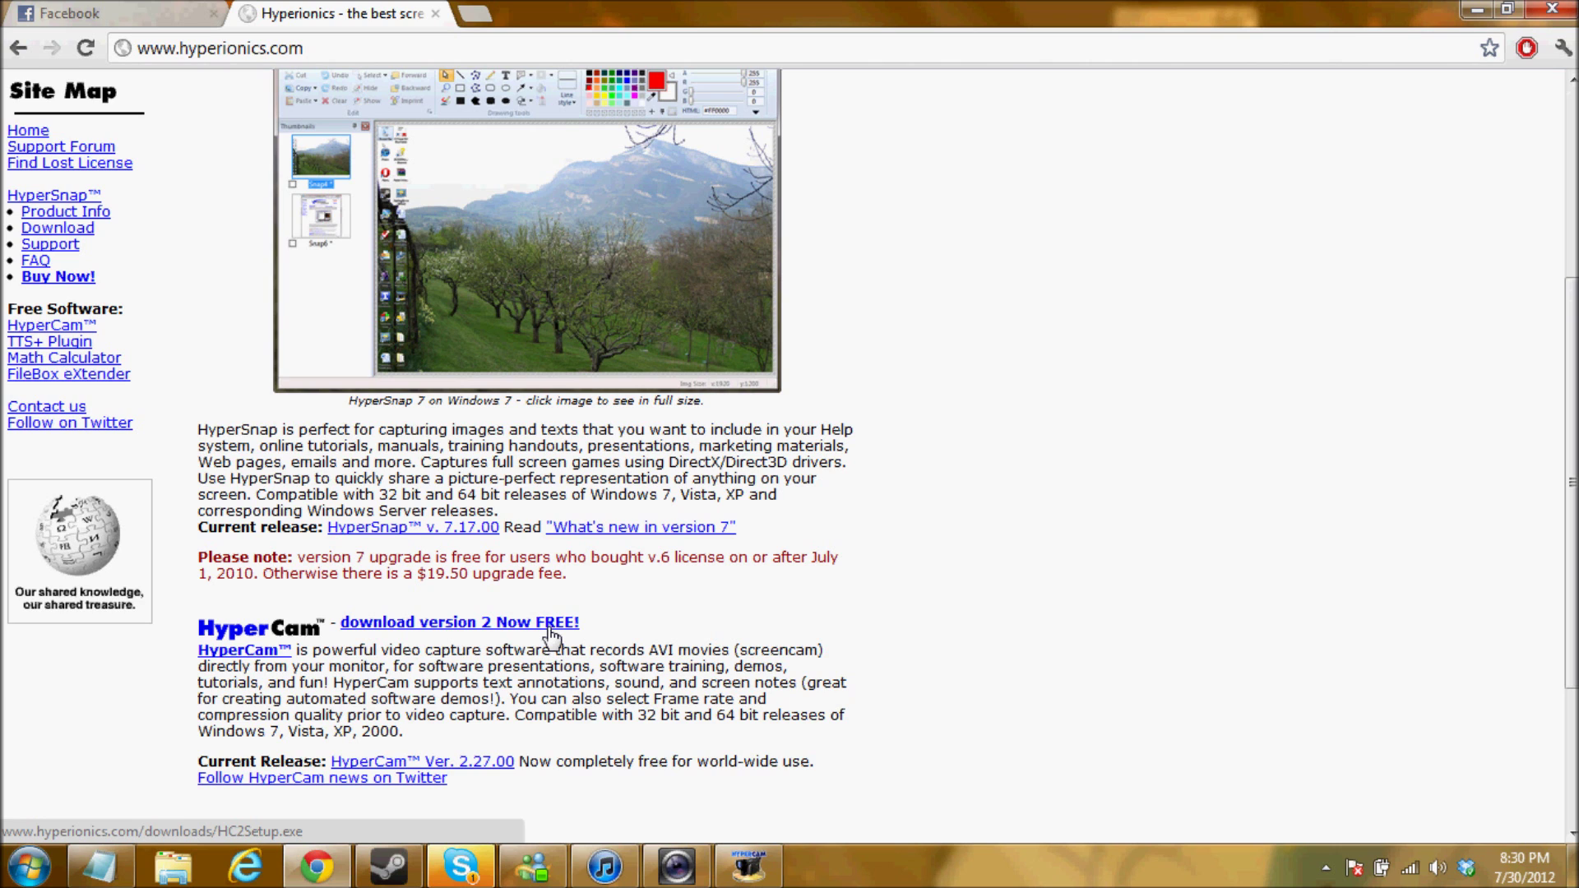
scroll(551, 625, "down", 3)
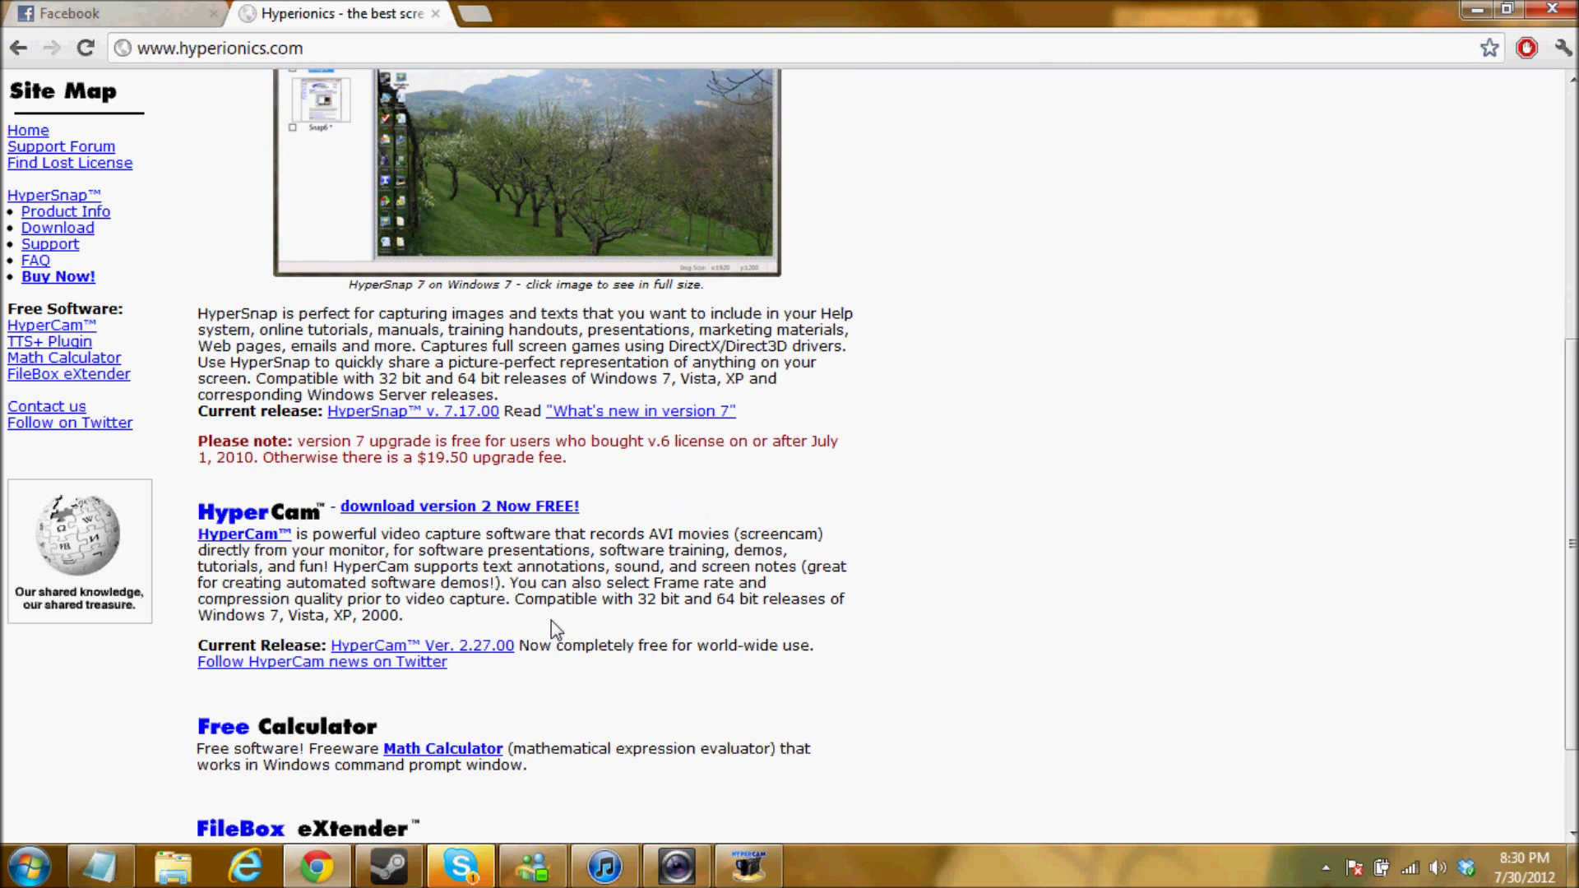
scroll(555, 629, "up", 2)
left_click(519, 517)
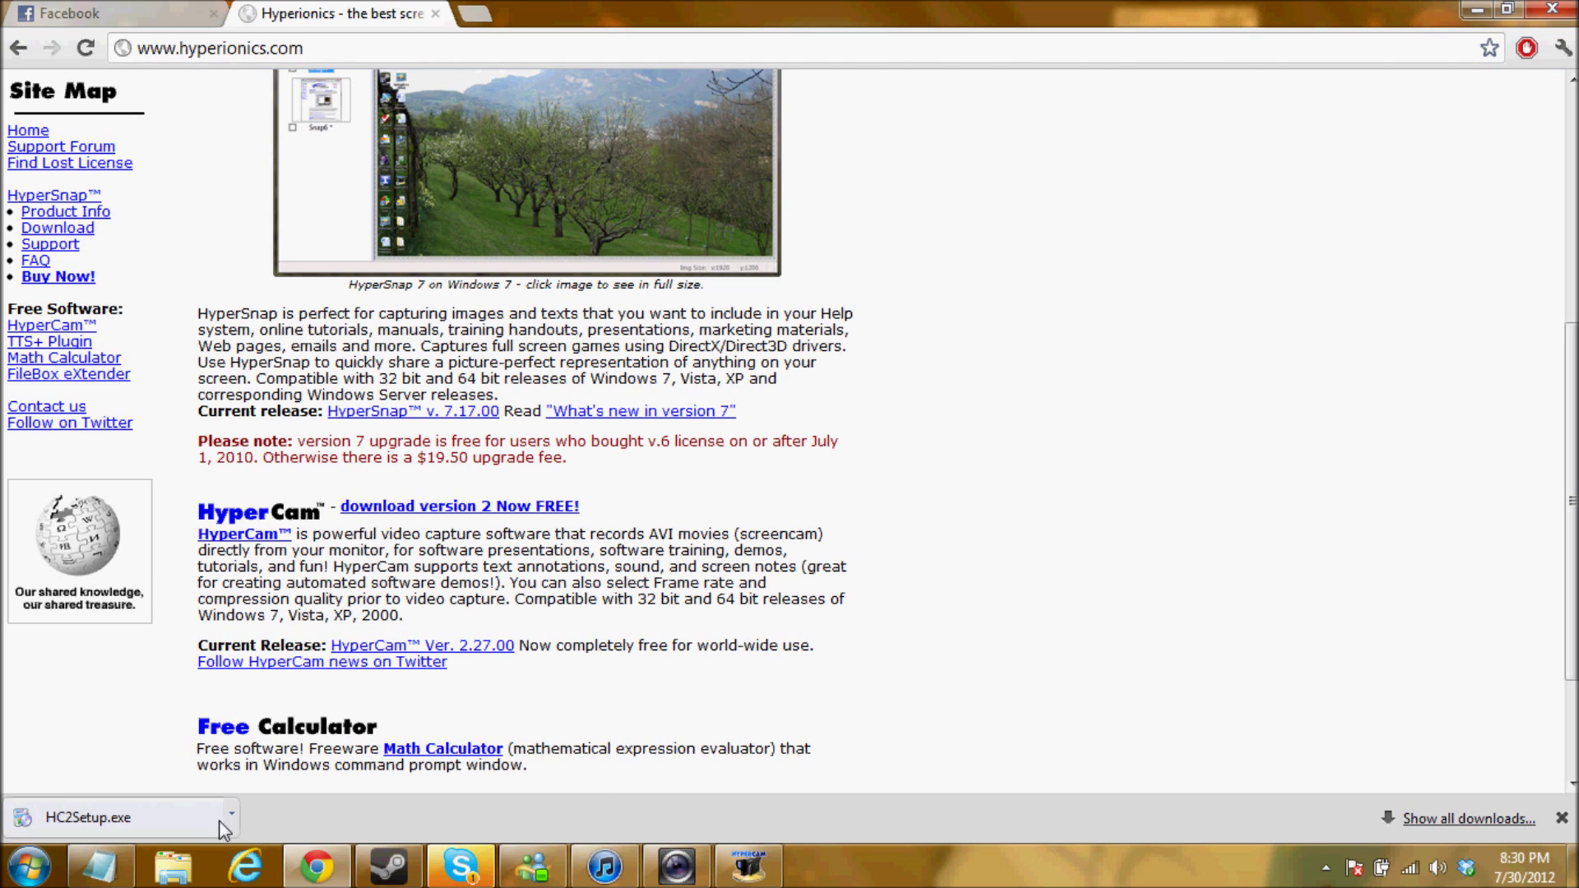
Dismiss the finished download's notification and minimize the browser to show the HyperCam window
left_click(230, 818)
left_click(920, 743)
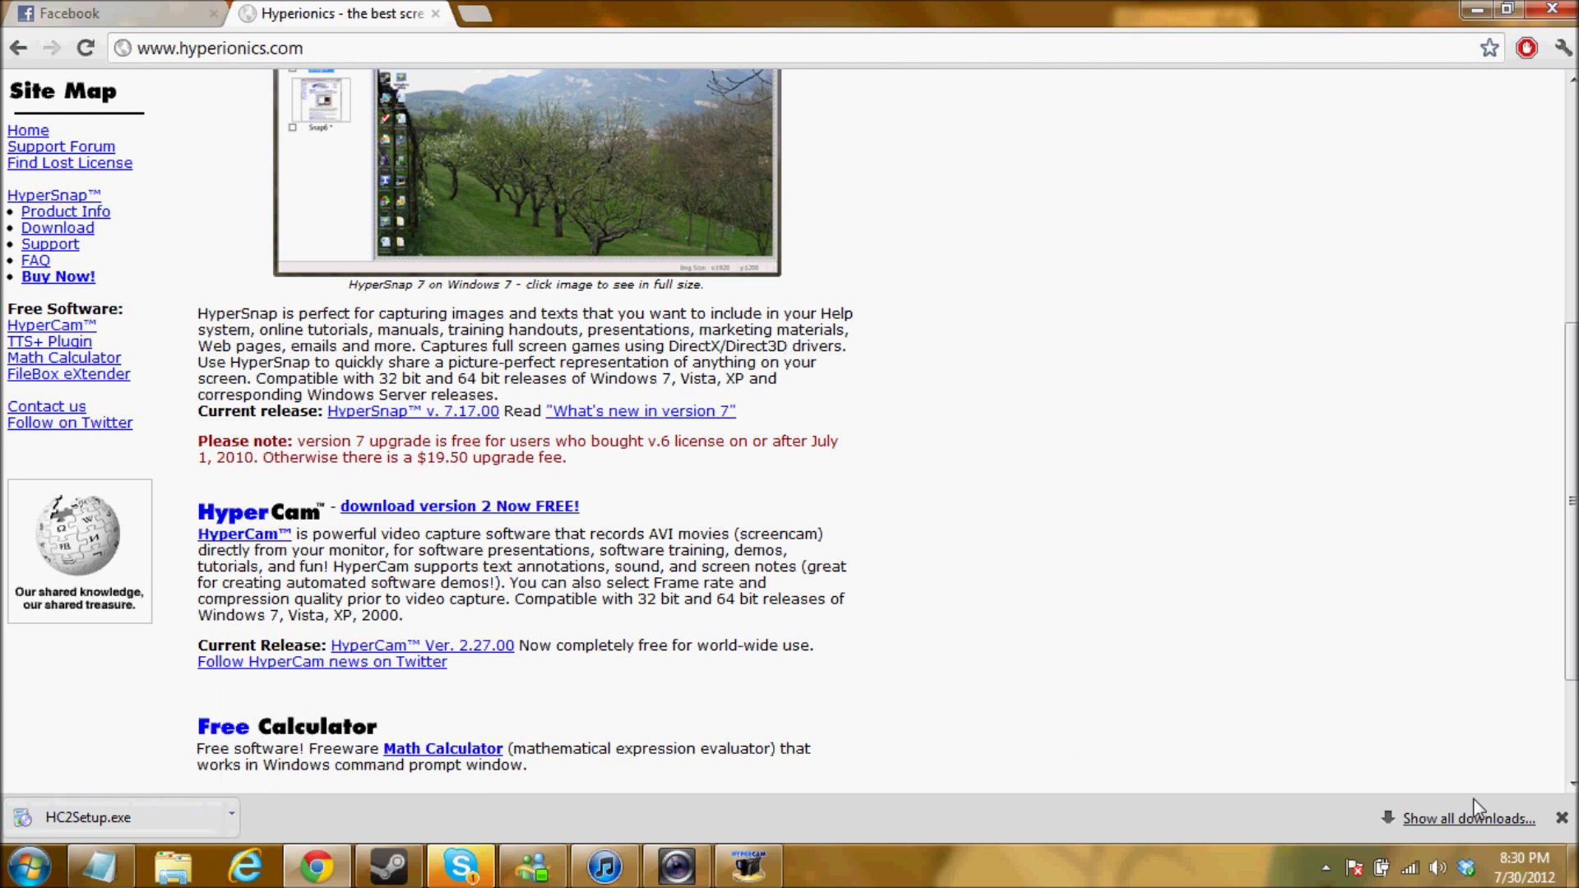
left_click(1562, 817)
scroll(822, 487, "up", 4)
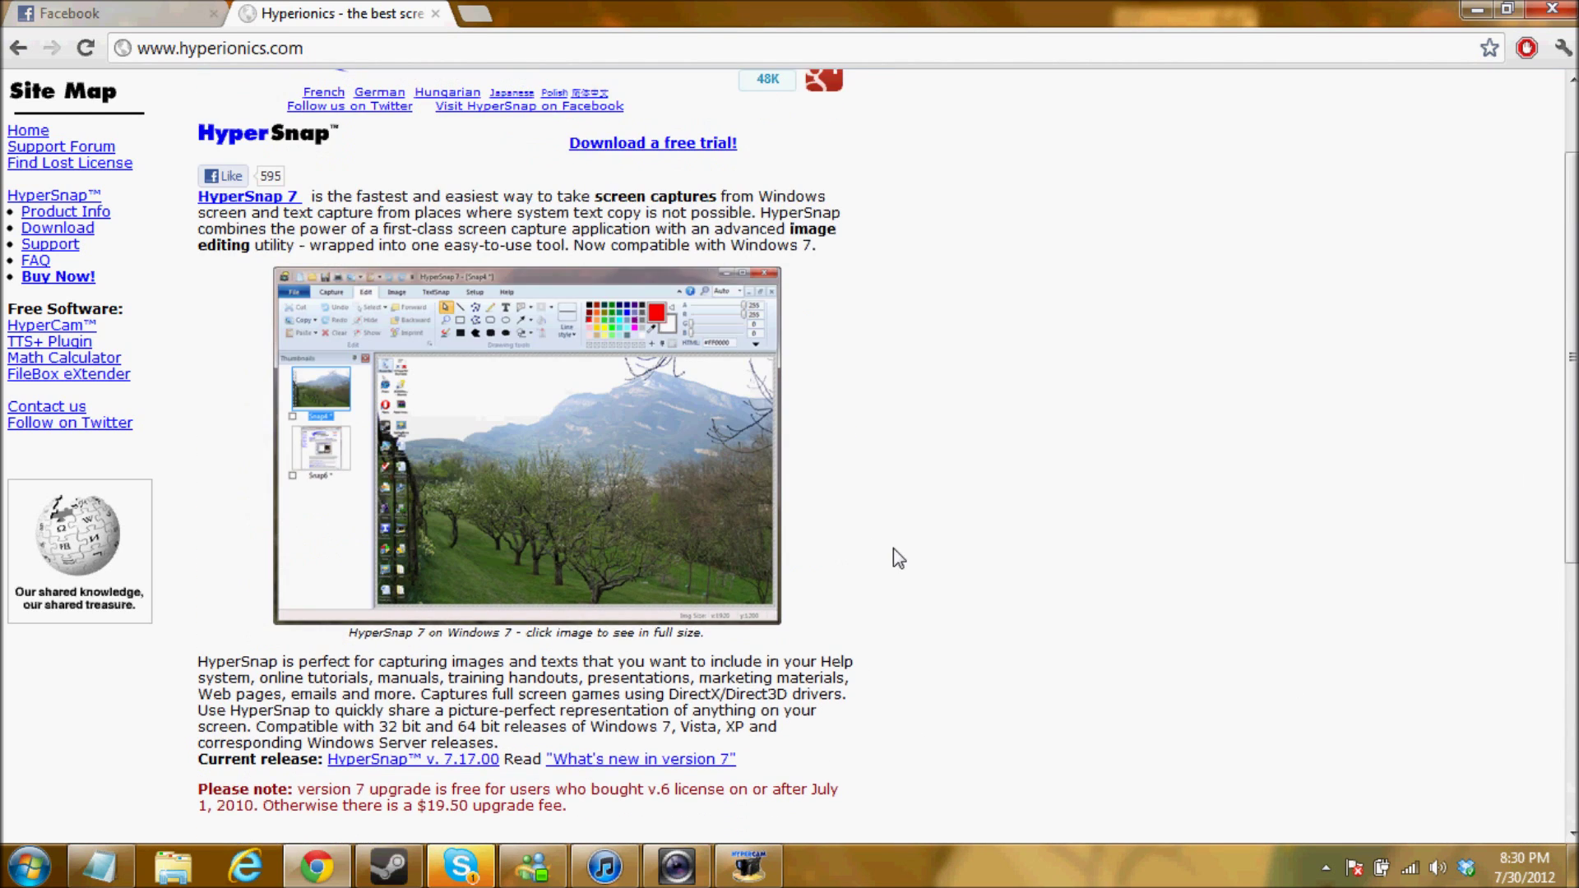
scroll(357, 656, "up", 2)
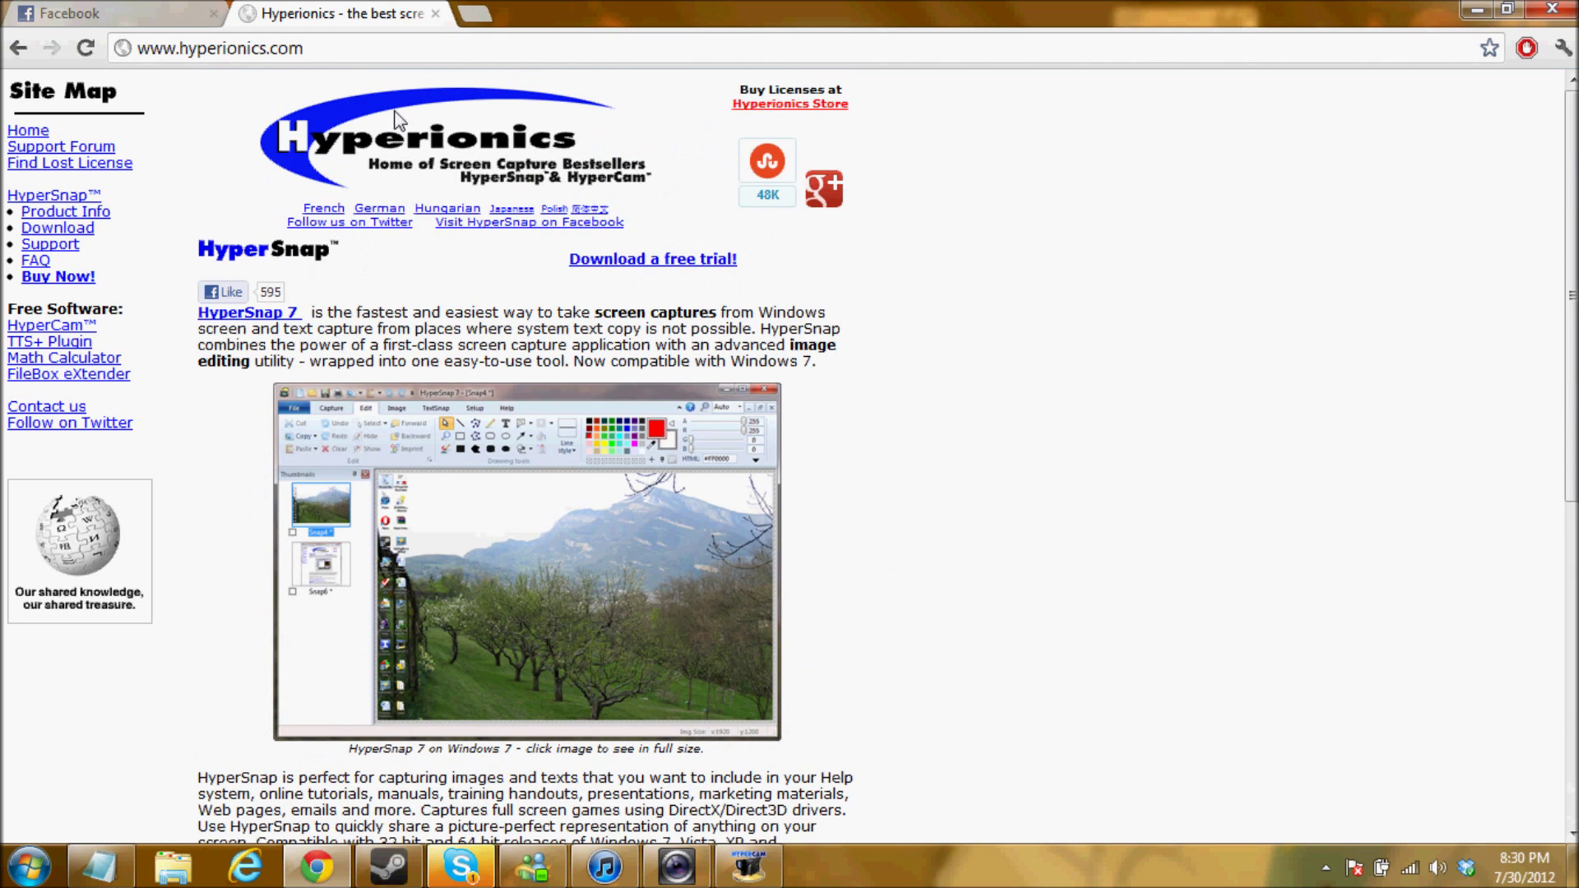
left_click(1478, 9)
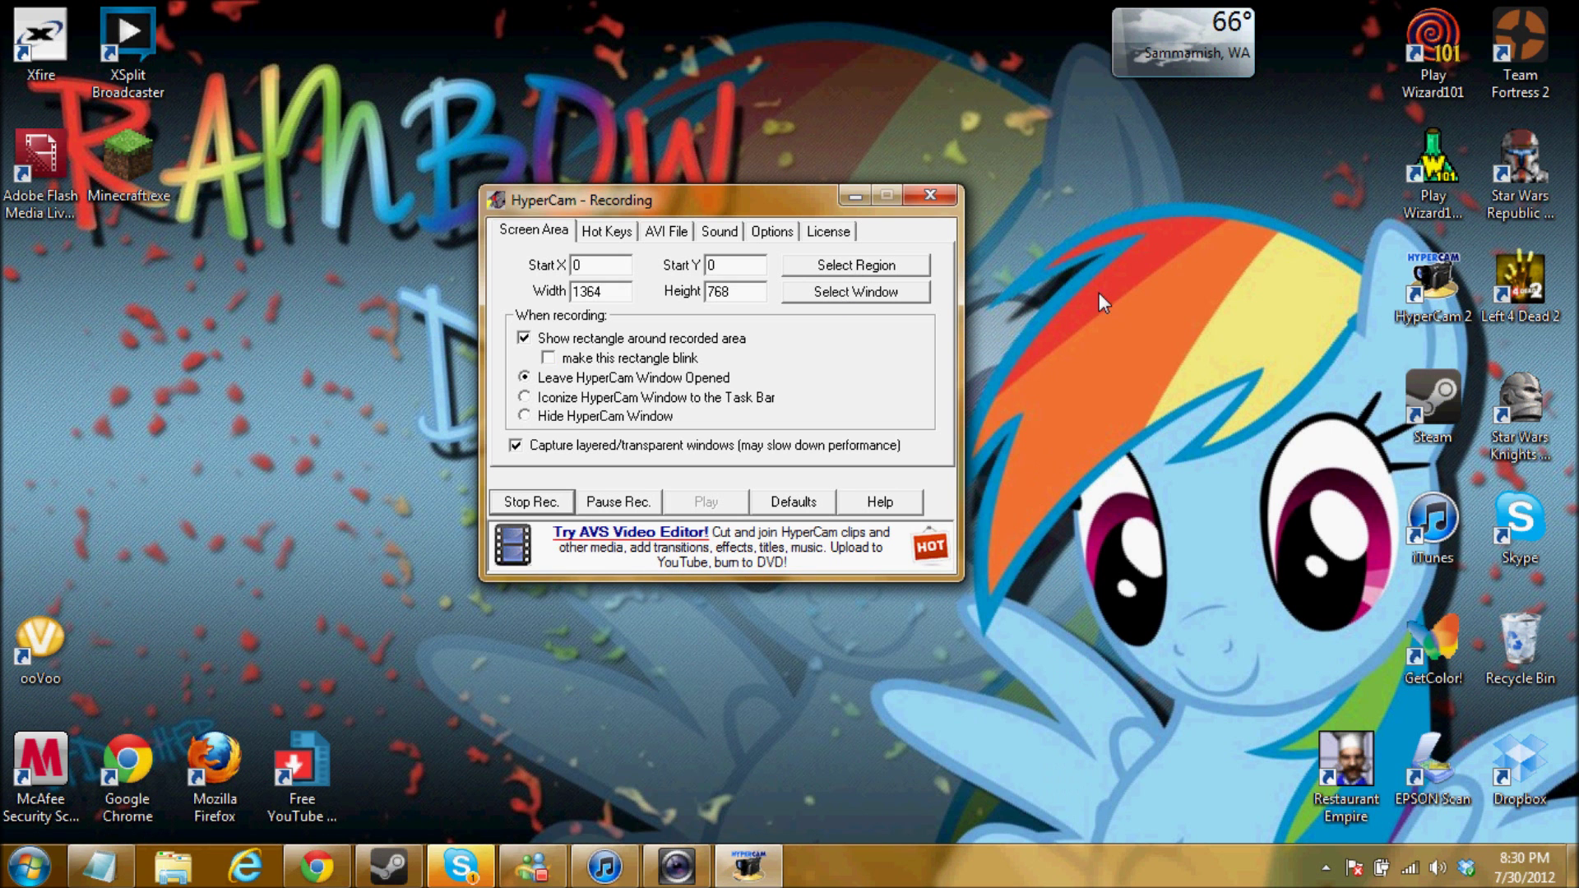
Move the HyperCam window slightly lower on the desktop
left_click_drag(668, 206, 668, 260)
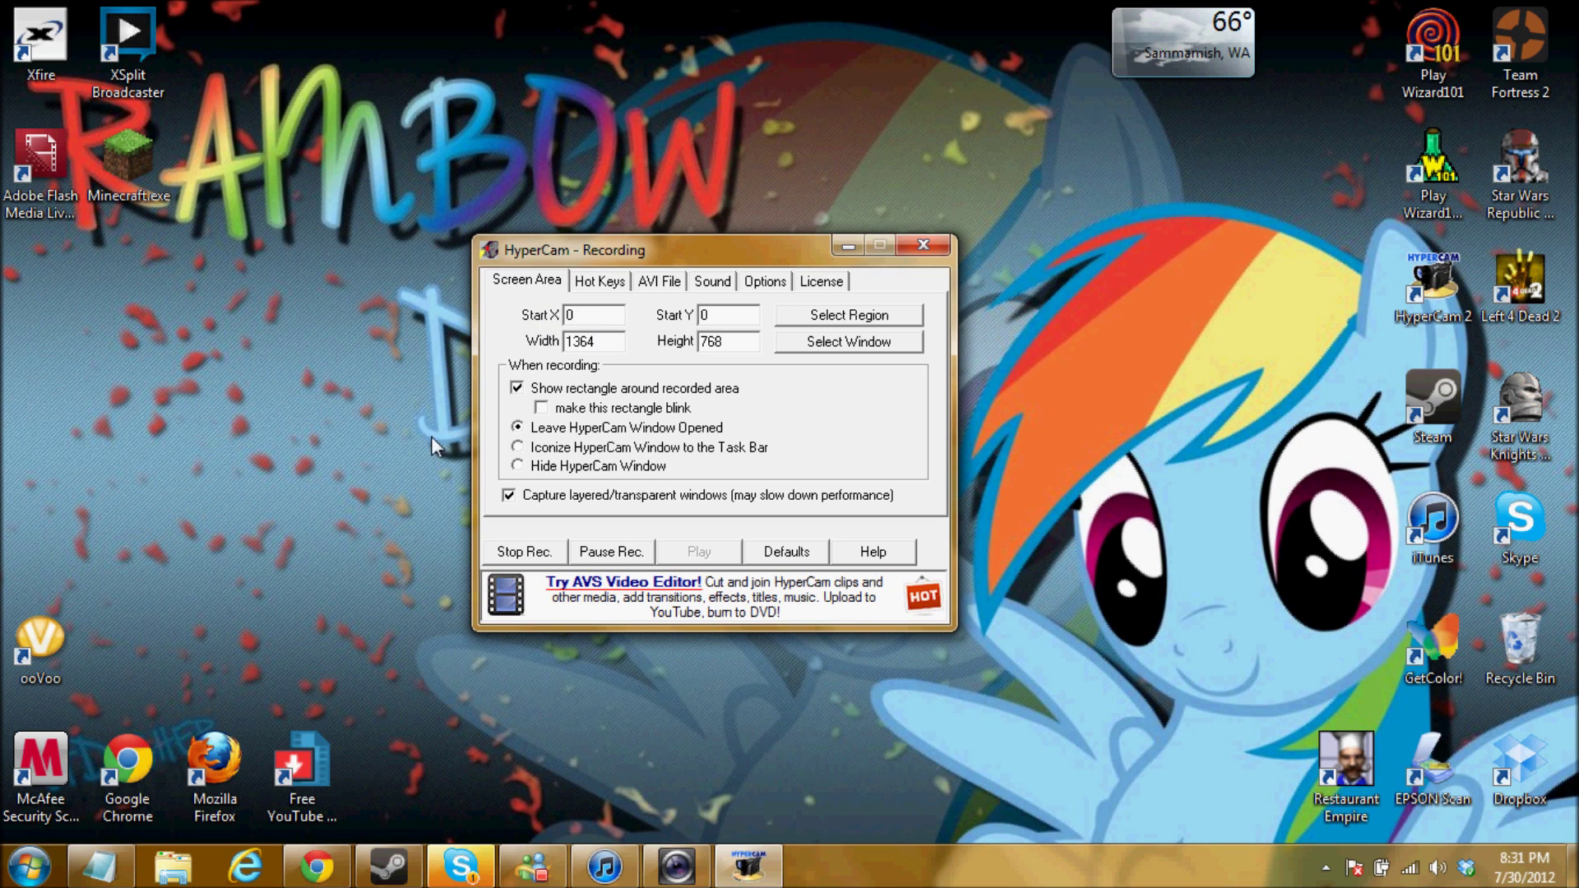
left_click(20, 870)
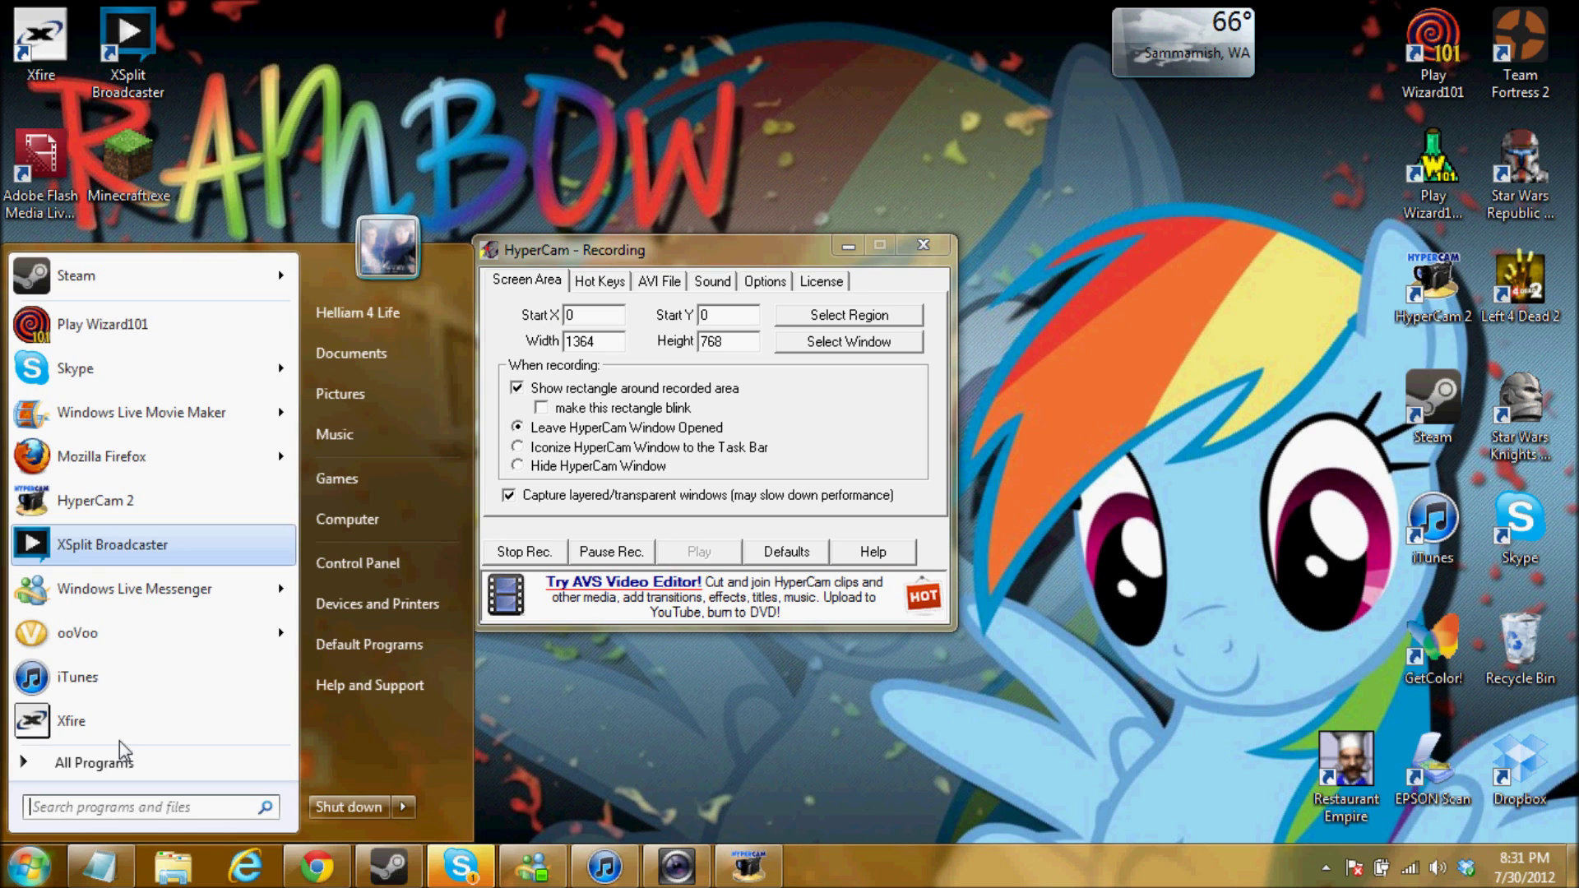
left_click(453, 204)
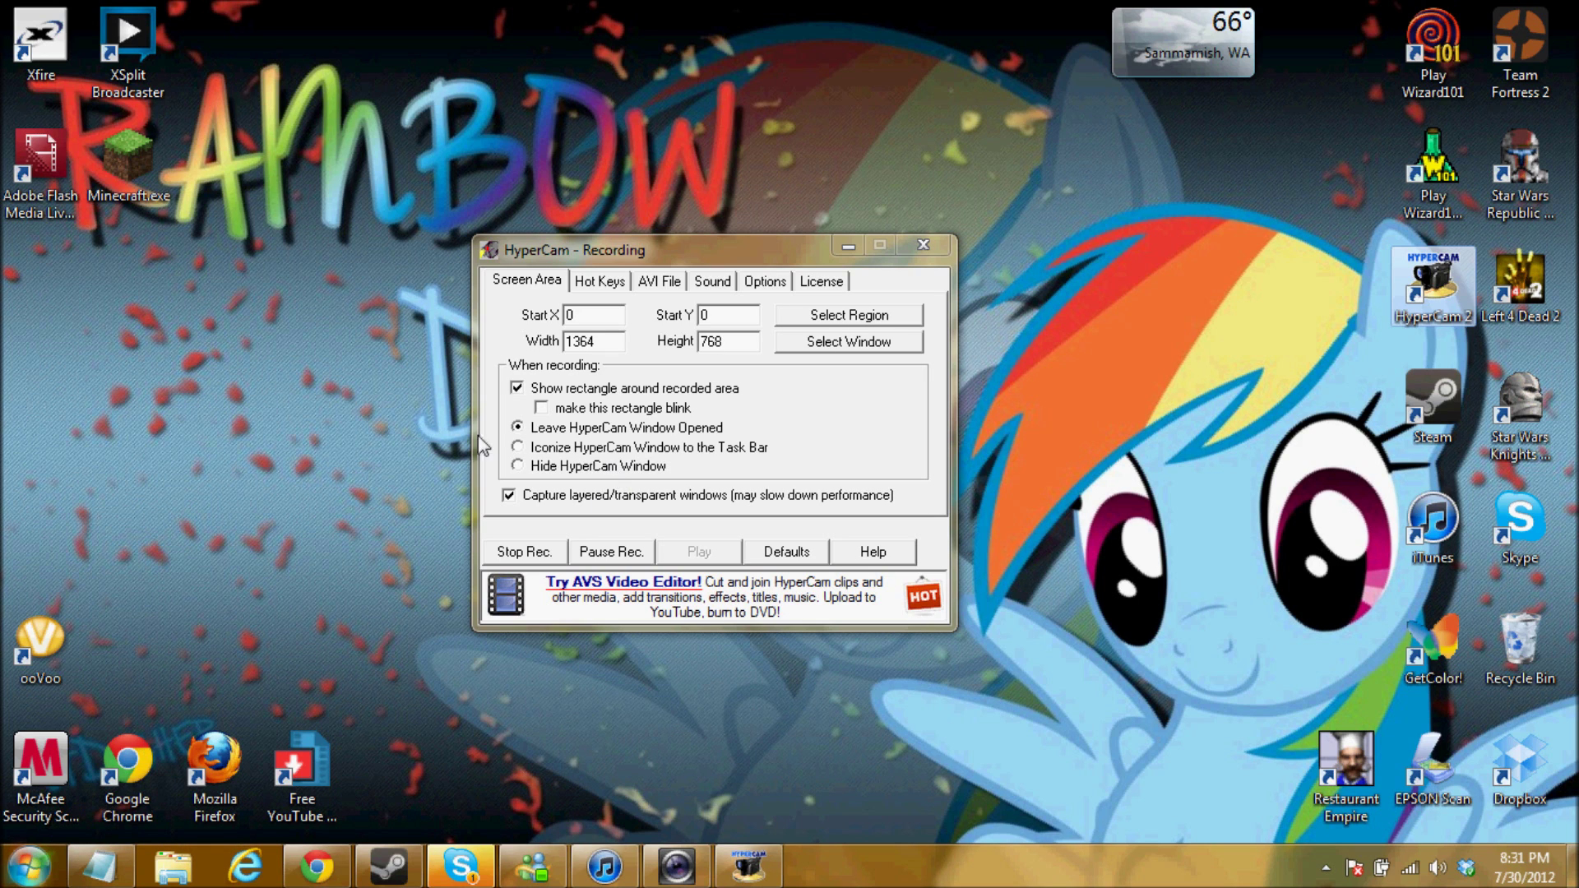
Launch Wizard101, log in by entering the account password, and start the game
left_click(10, 865)
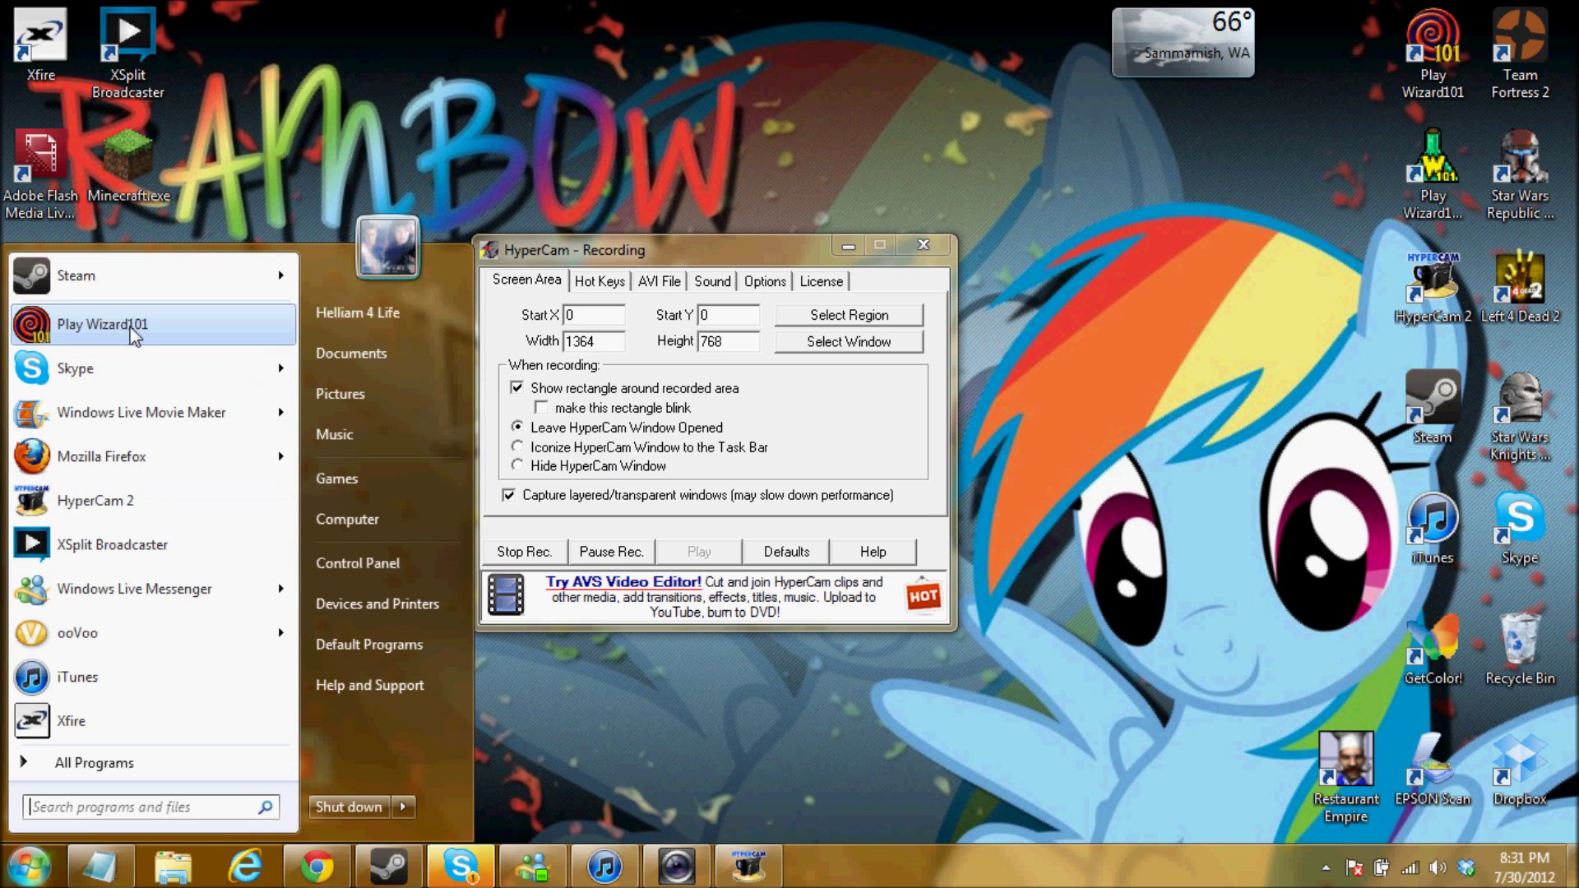
left_click(168, 330)
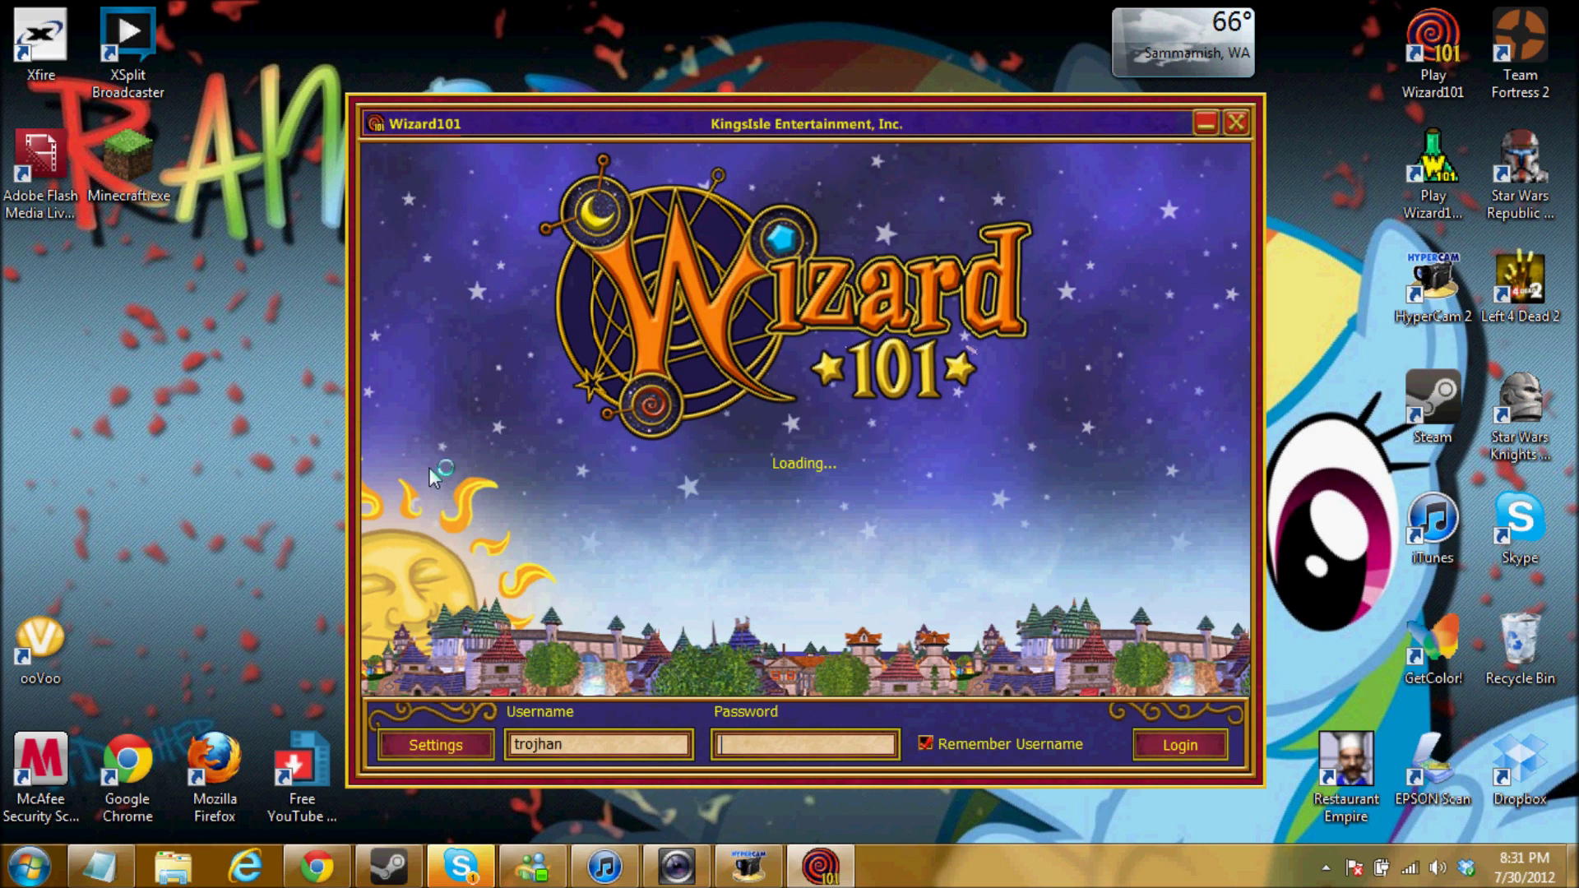
type("***********")
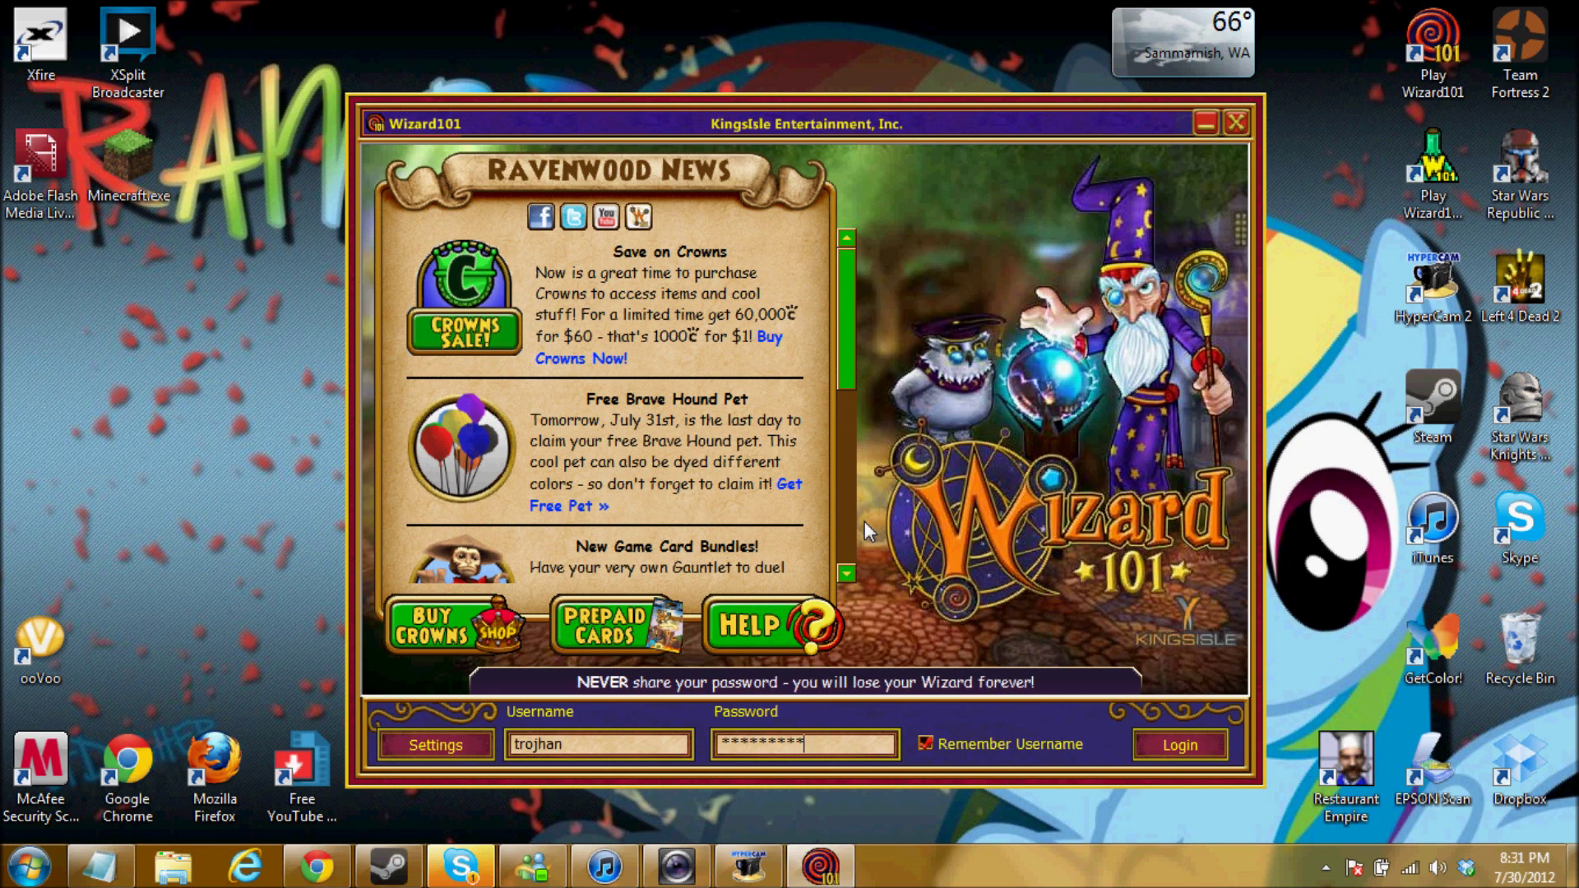
key("Return")
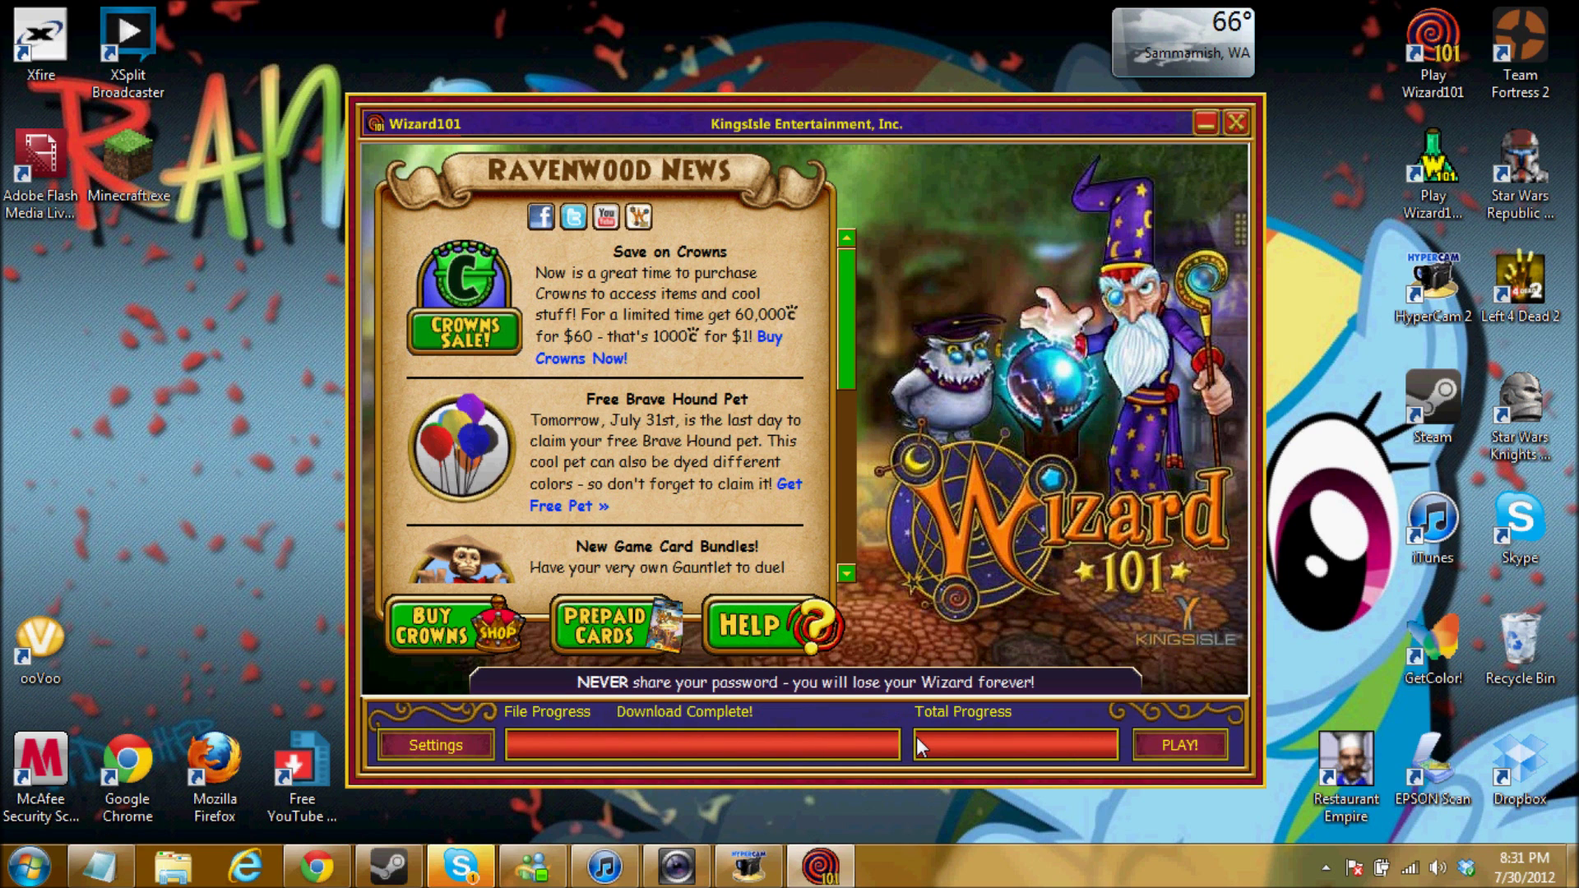
left_click(1190, 745)
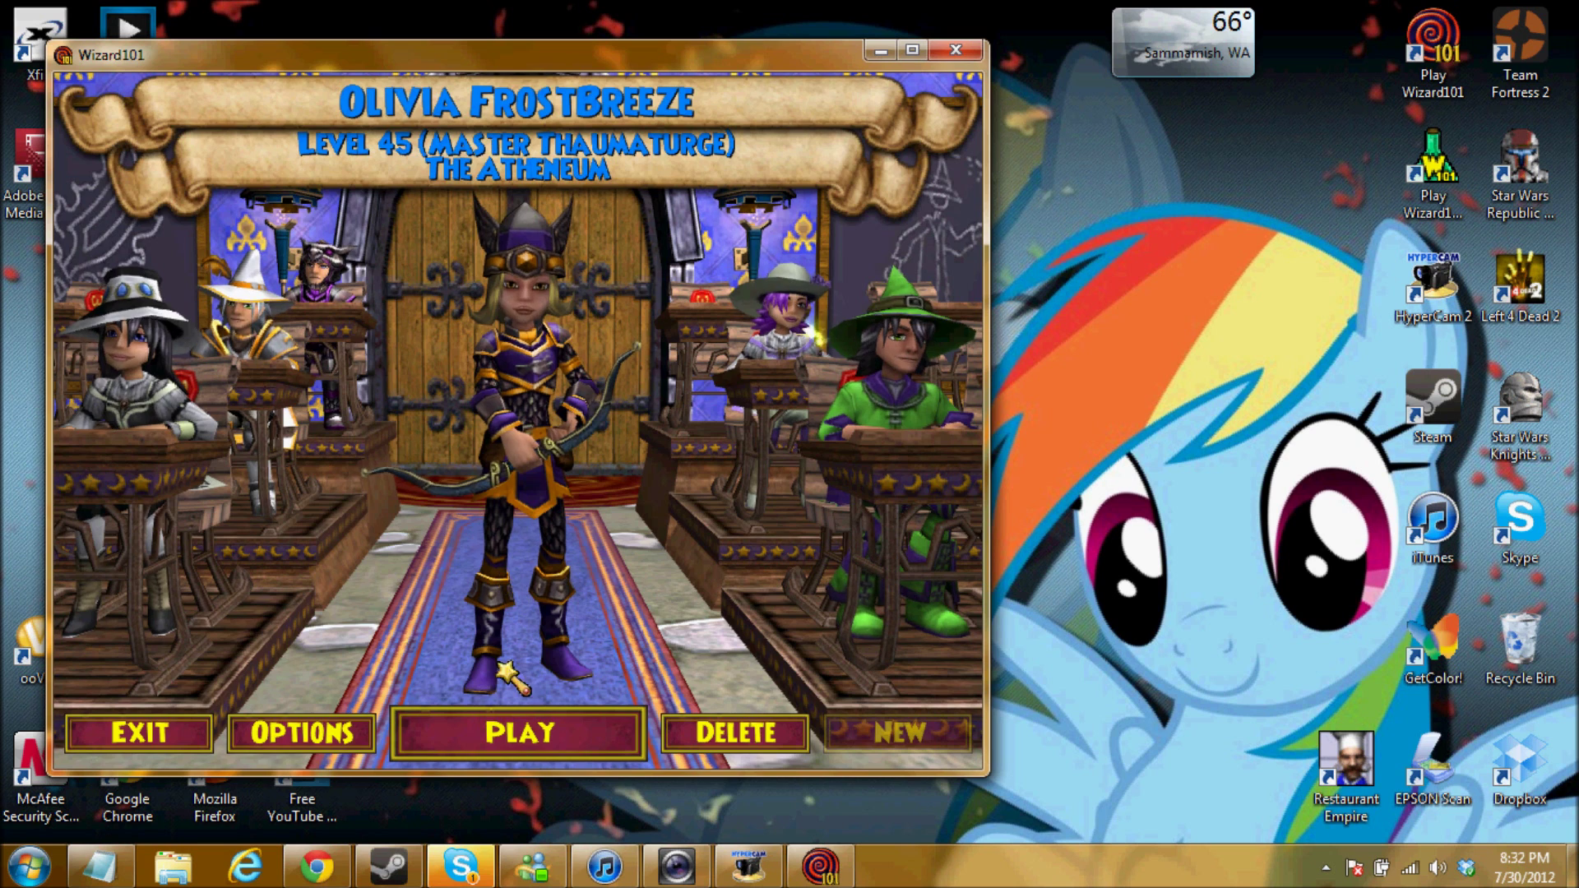
Set the game's resolution to 1280x600 with fullscreen off, and move its window to the desktop's upper-left corner
left_click(302, 732)
left_click(820, 253)
left_click(819, 253)
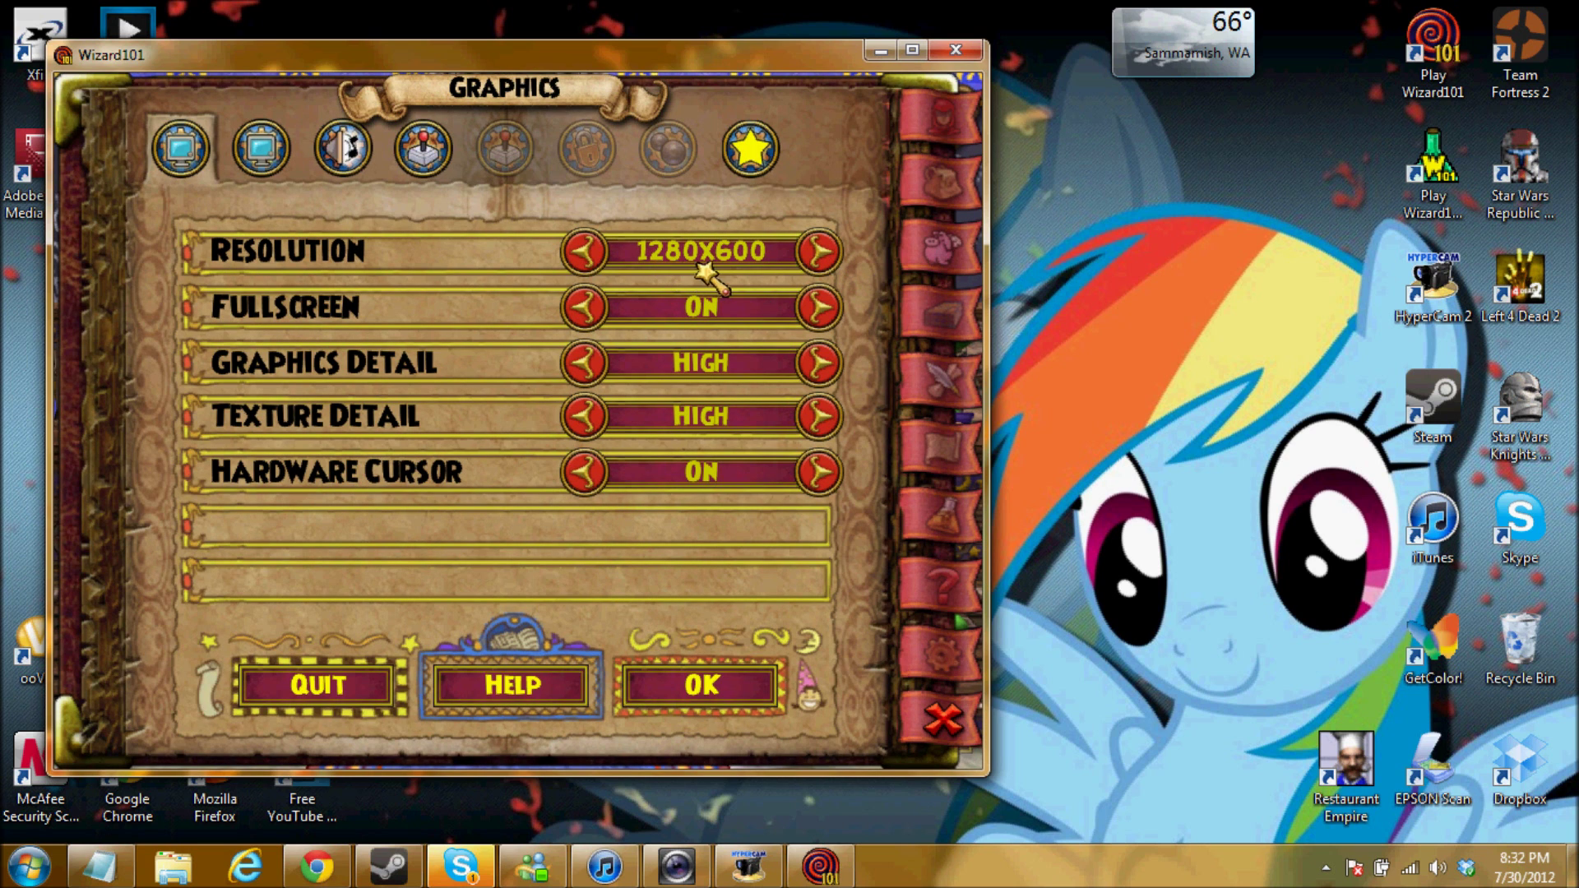
left_click(818, 307)
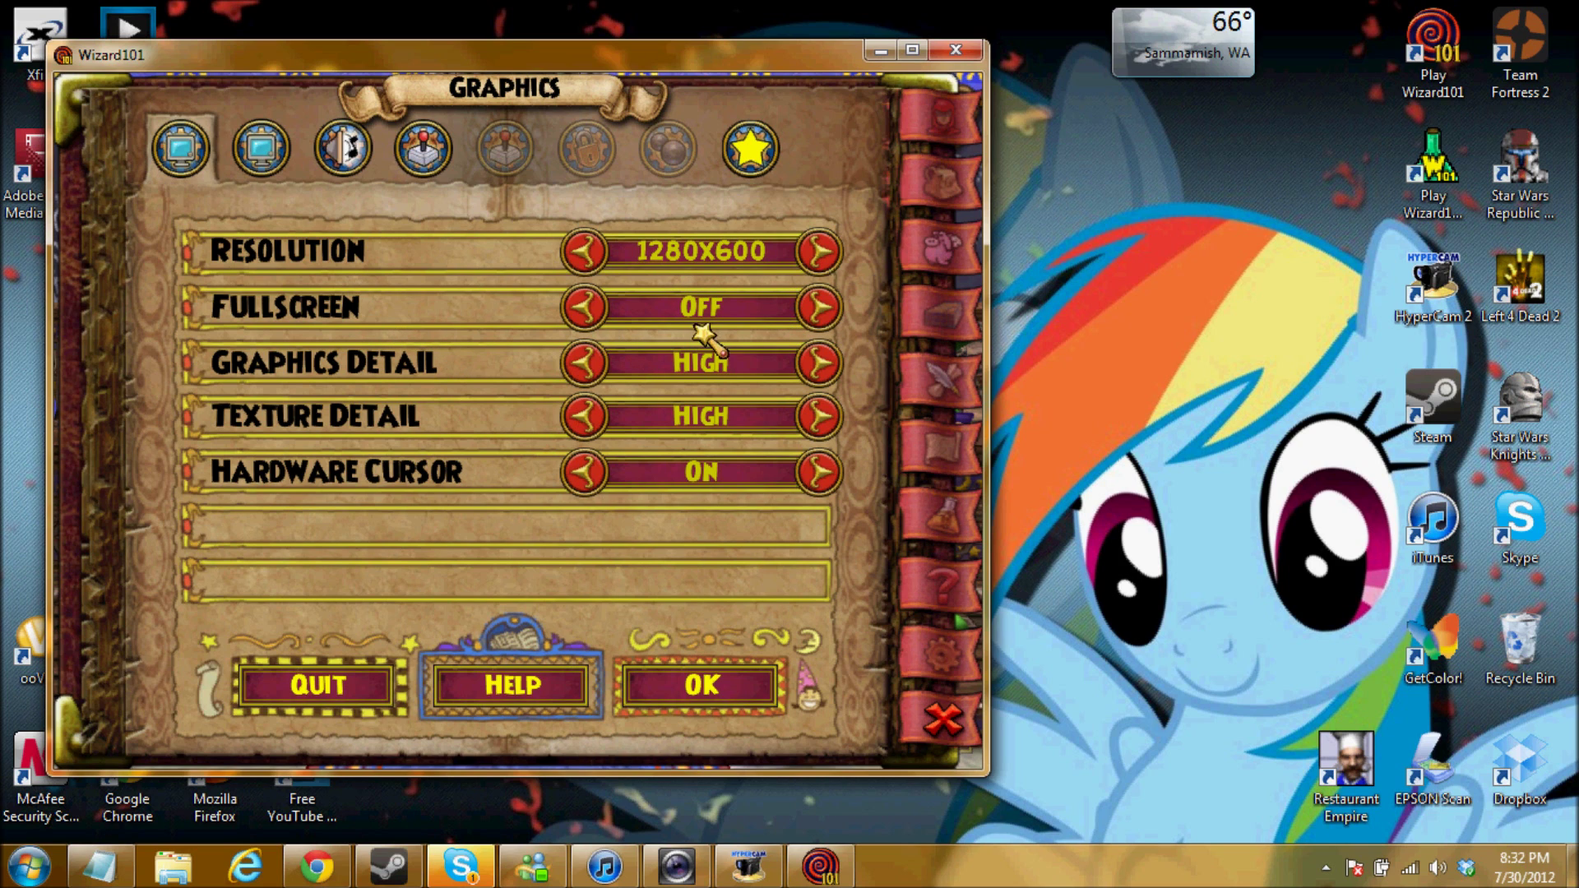
left_click(705, 689)
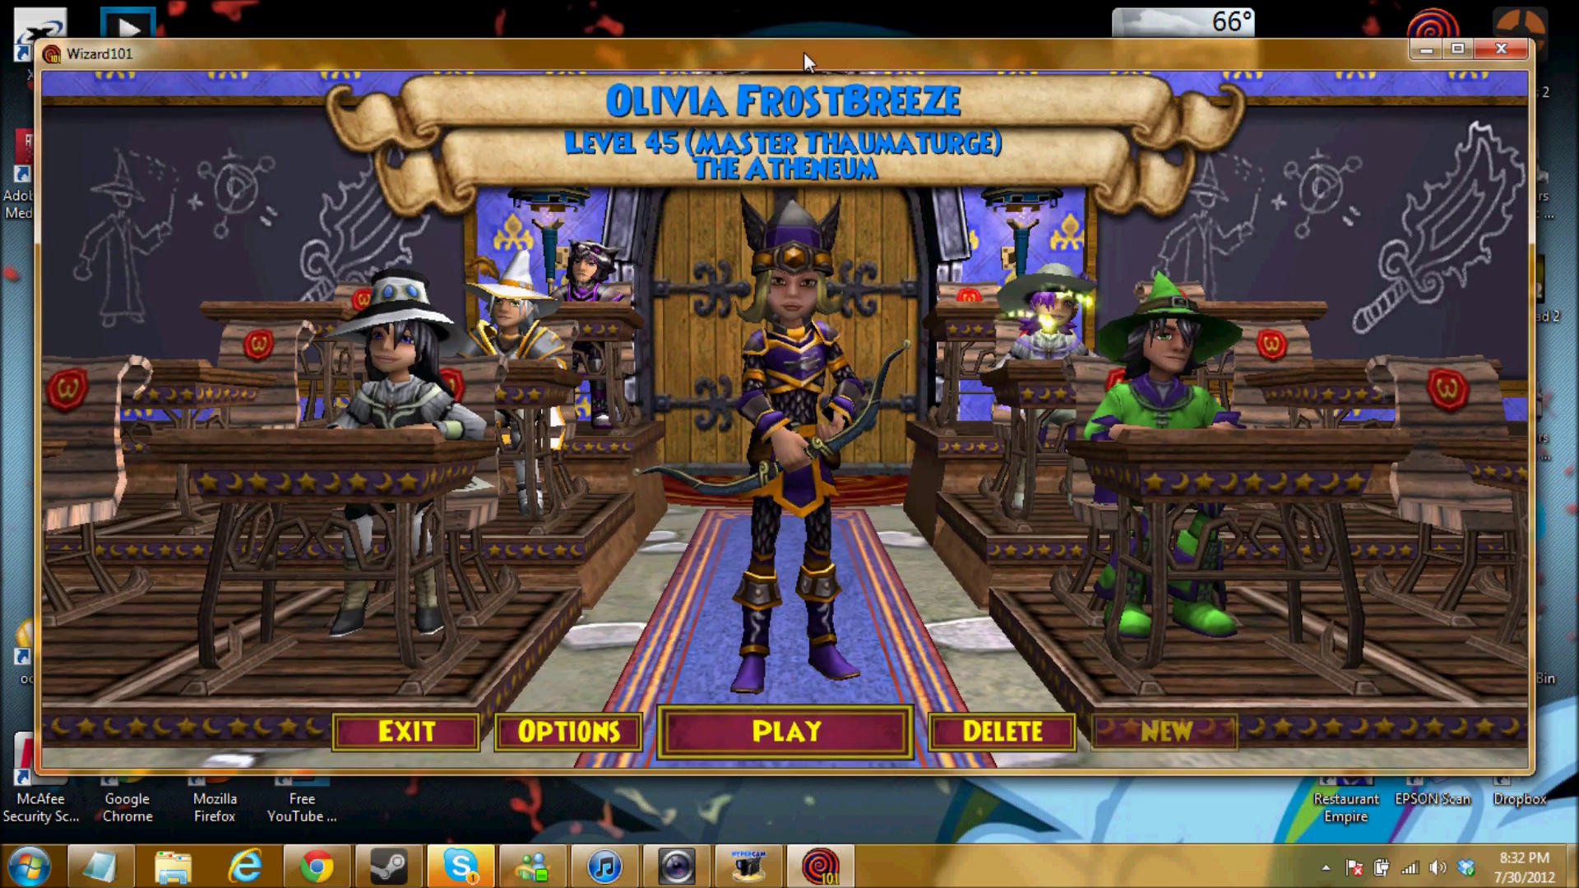
left_click_drag(802, 51, 772, 23)
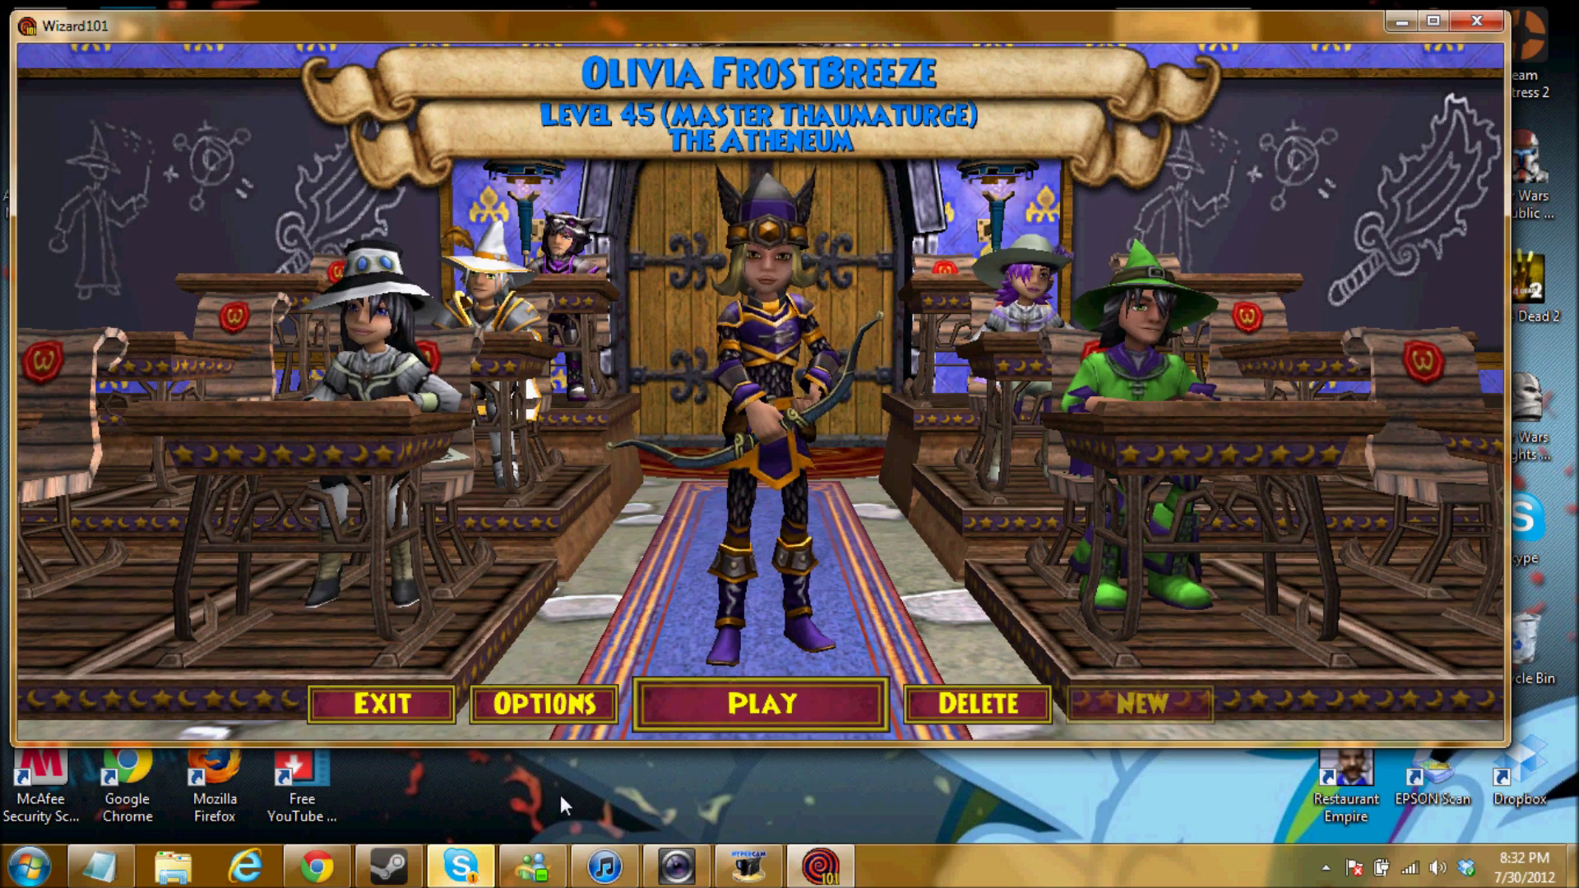
Bring HyperCam in front of the game and show its hot key settings
key("alt+Tab")
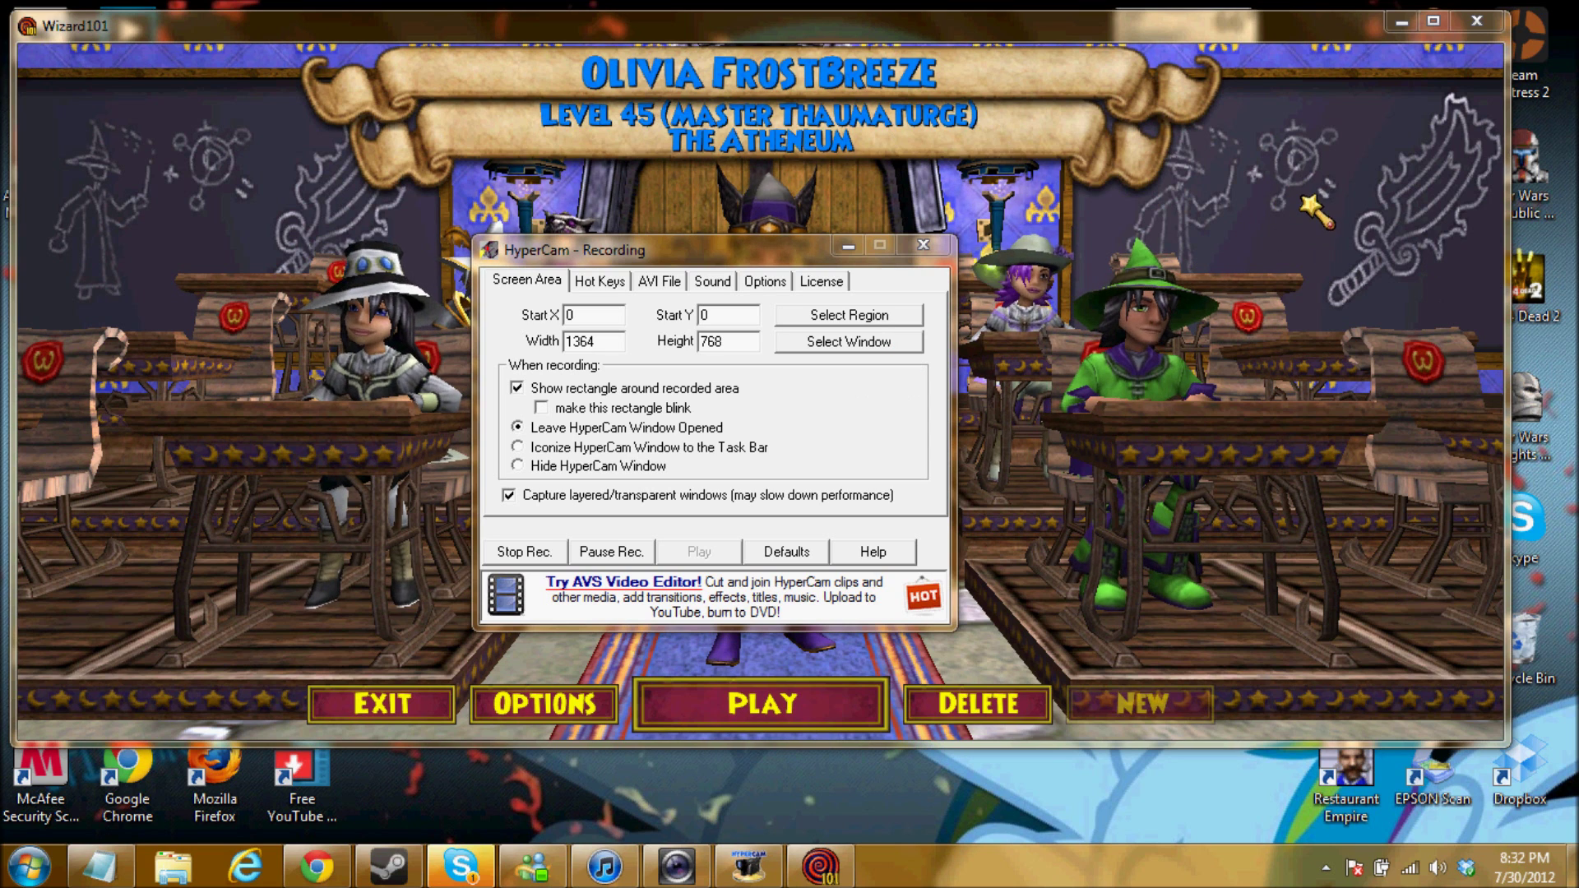
left_click(1371, 220)
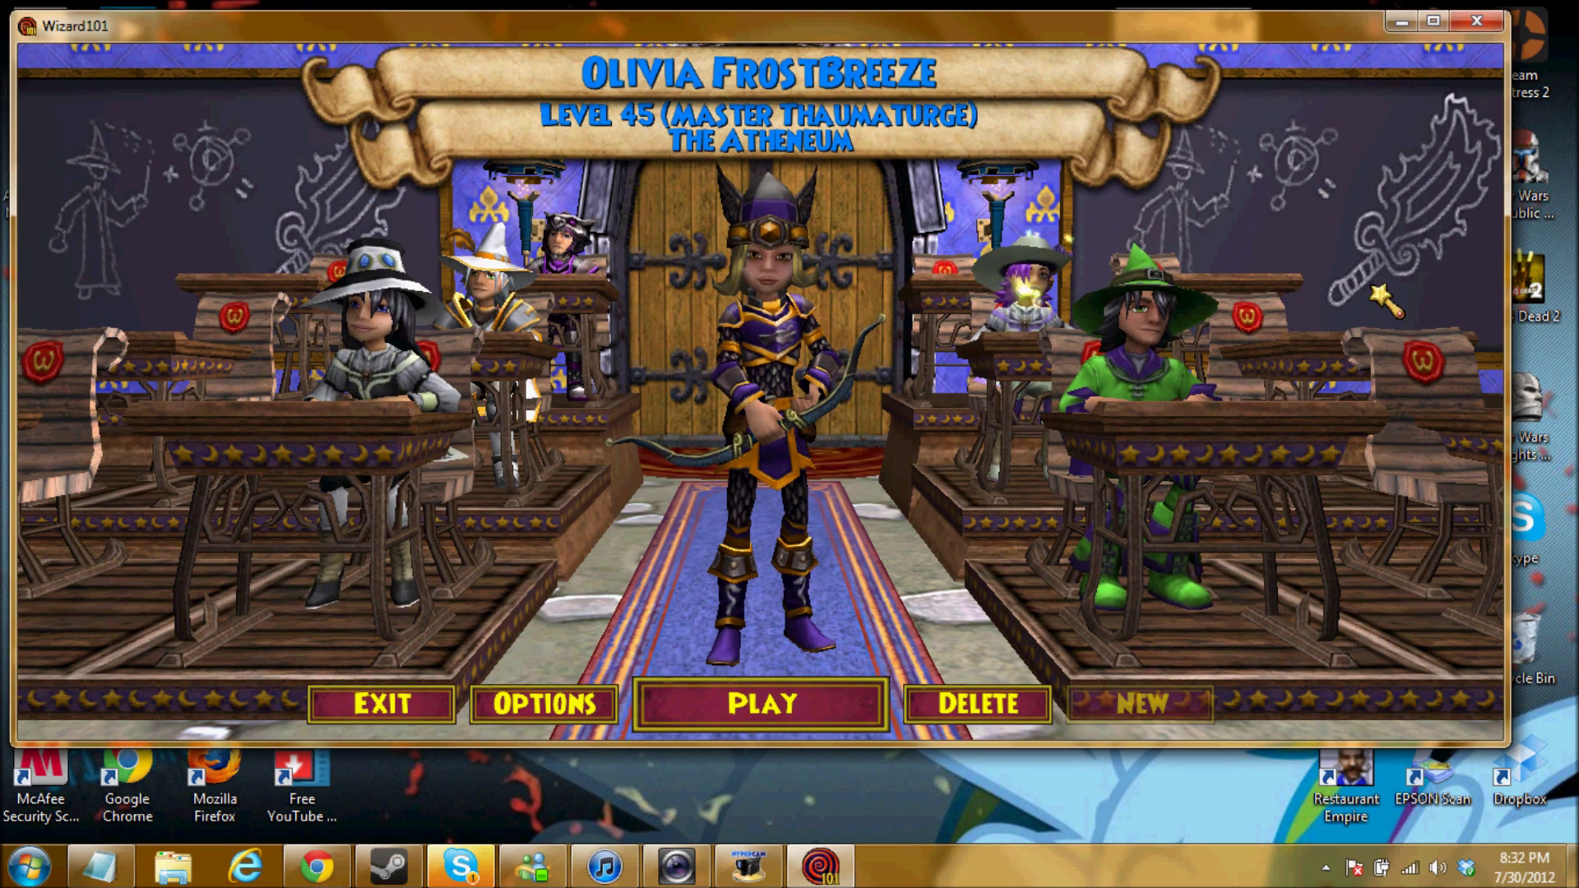
left_click(755, 875)
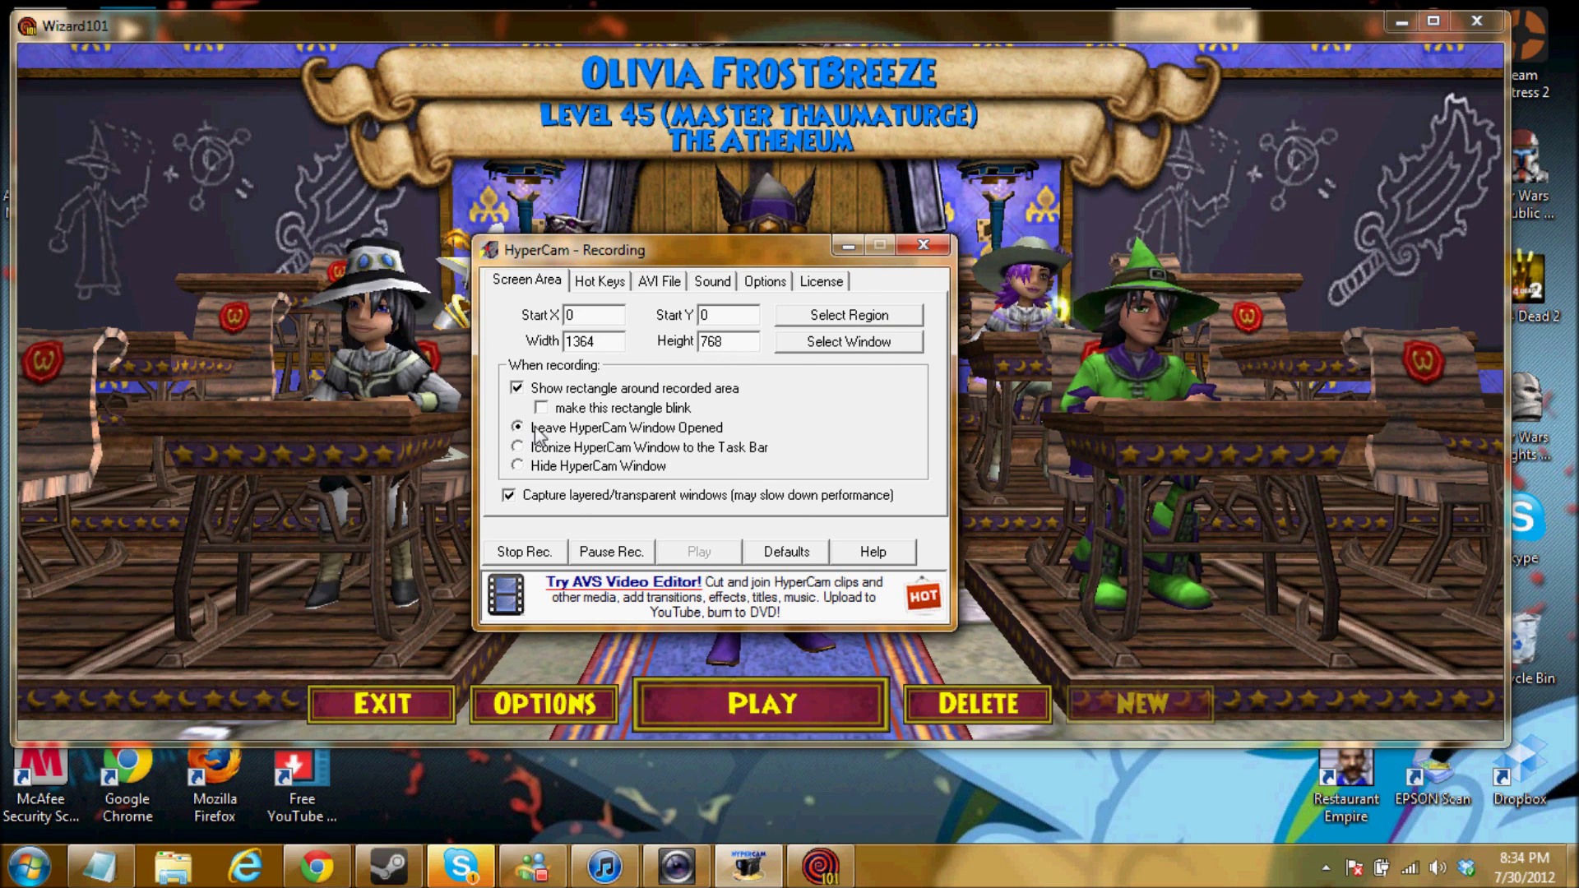
left_click(593, 281)
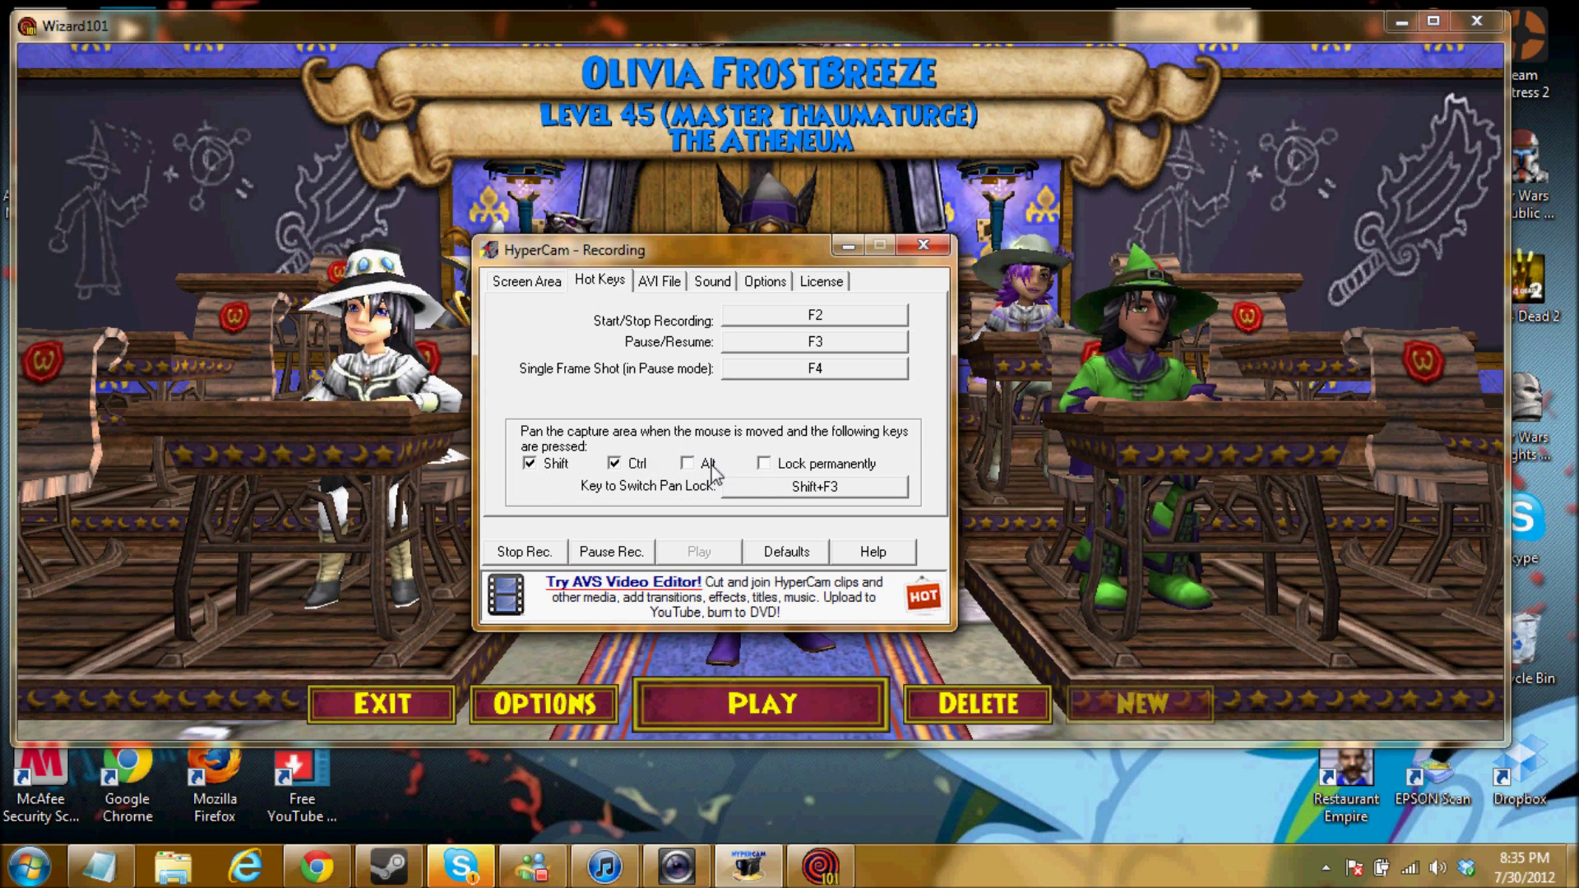
Examine the recorder's AVI file, sound and license settings, and its cursor and mouse-click options
left_click(659, 282)
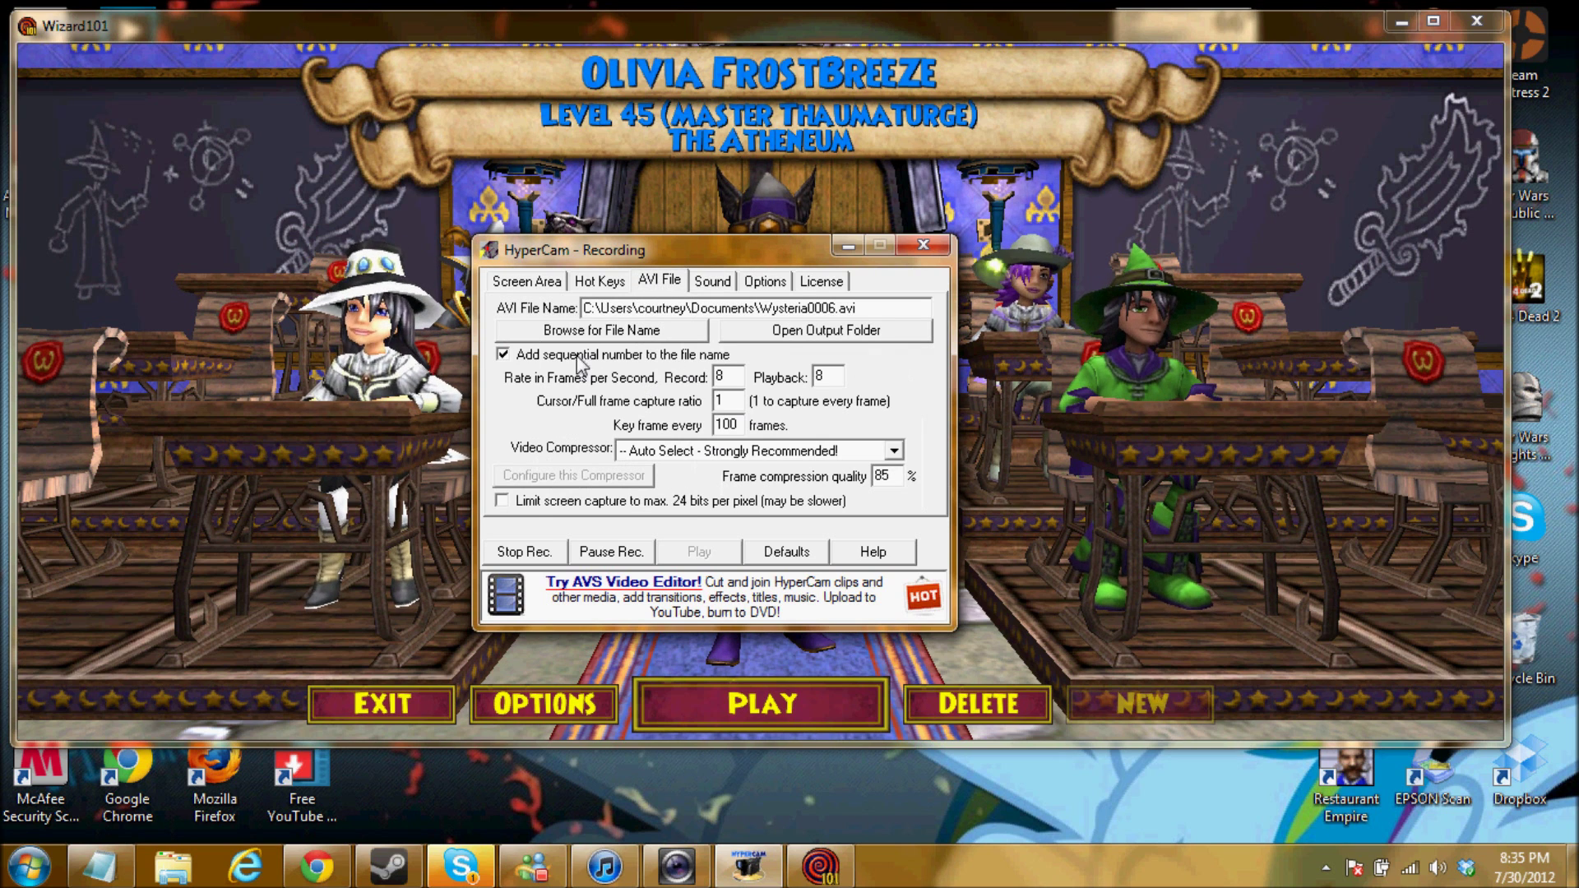
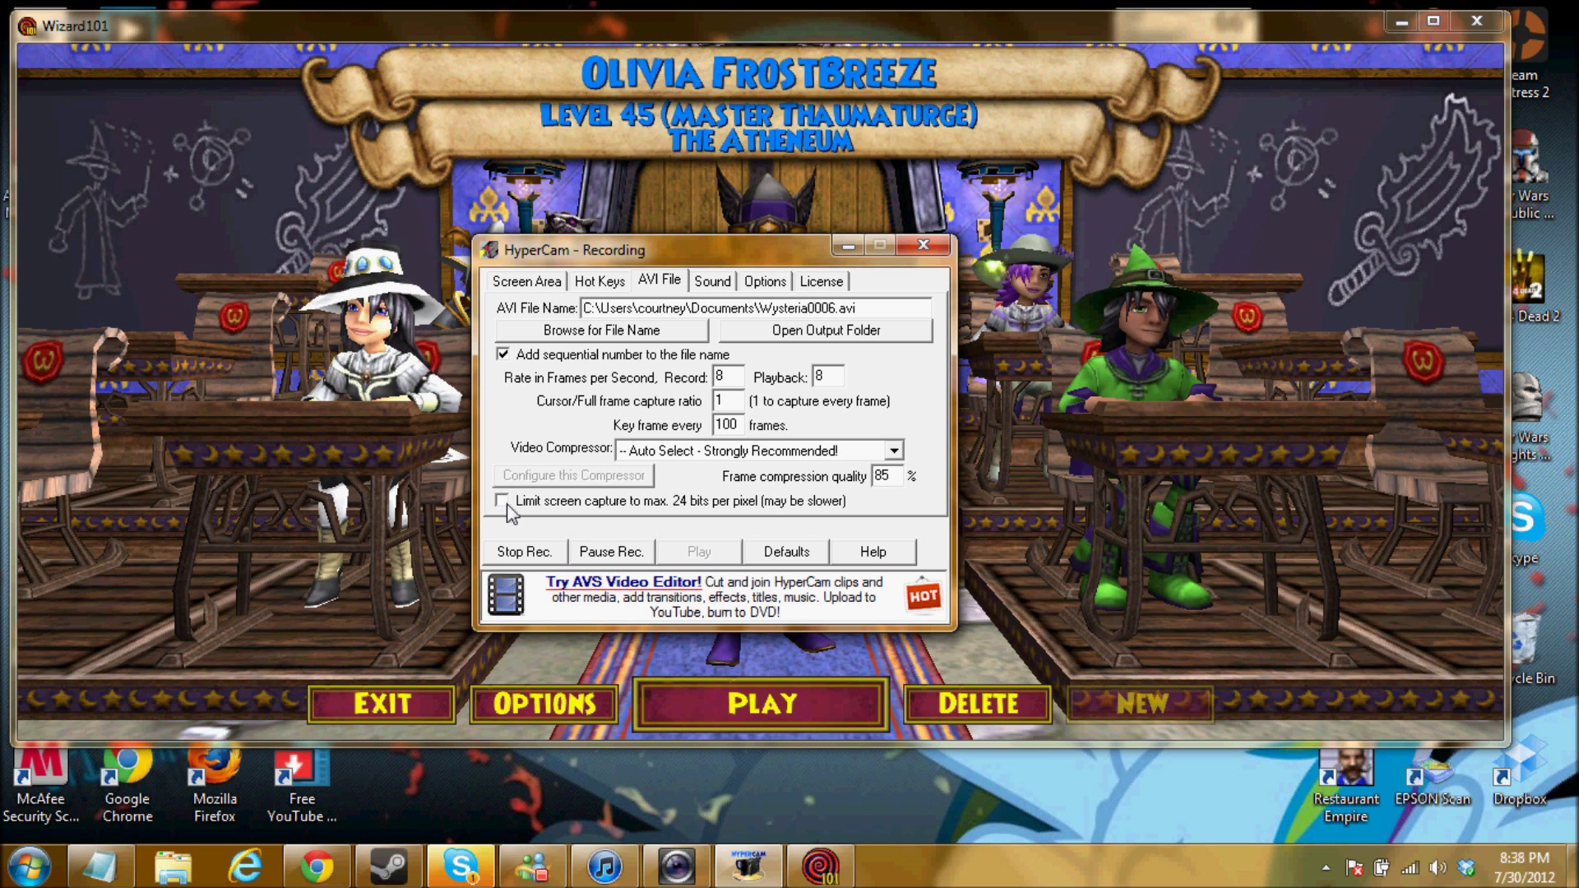
left_click(712, 280)
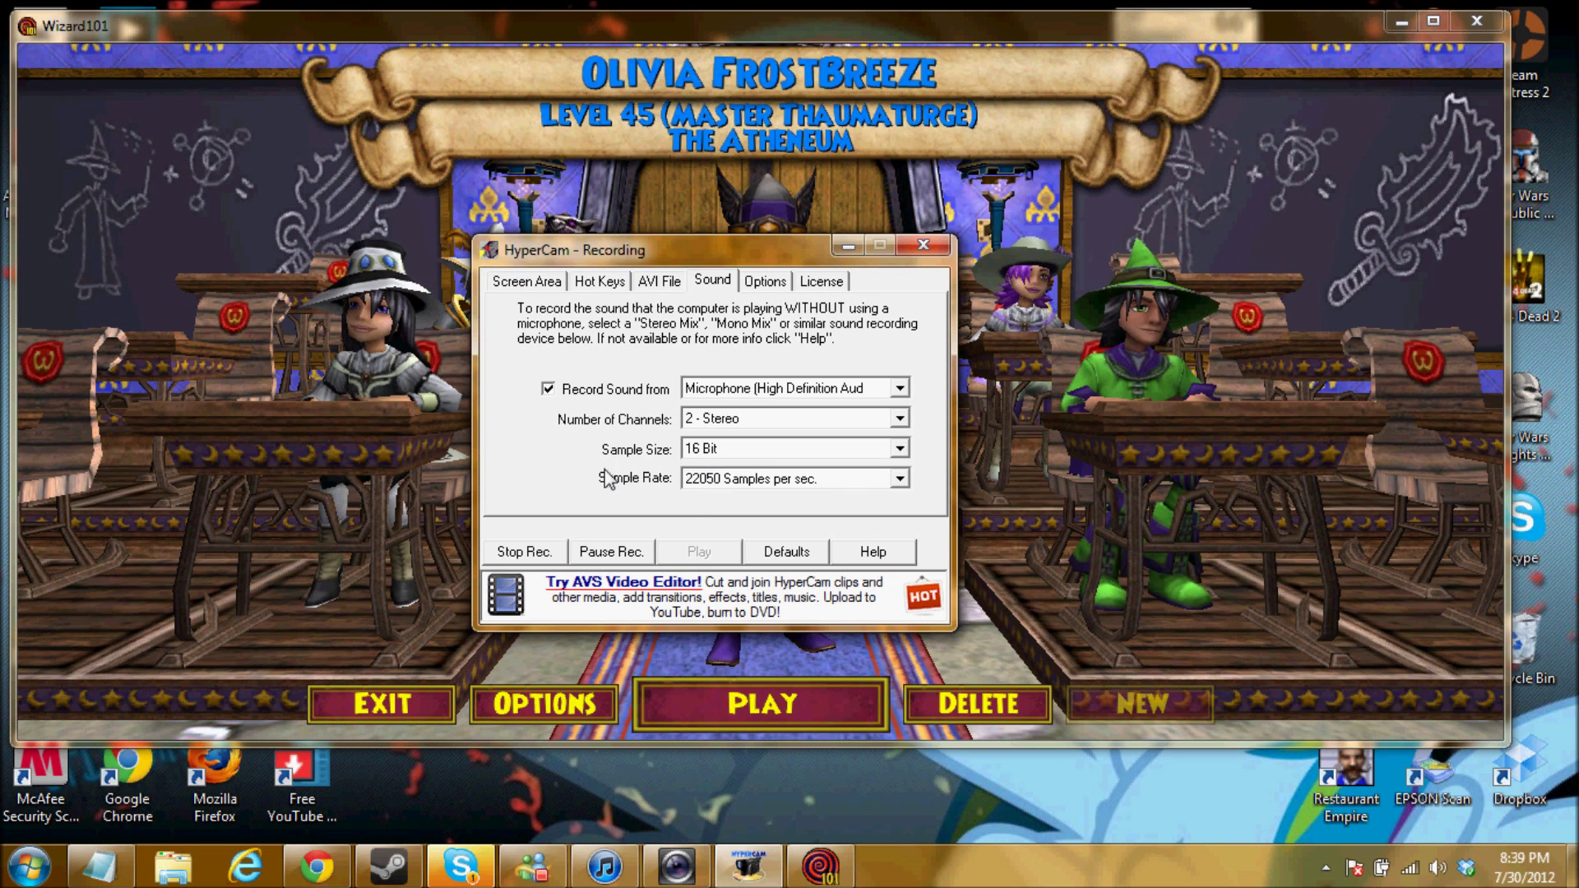
left_click(763, 282)
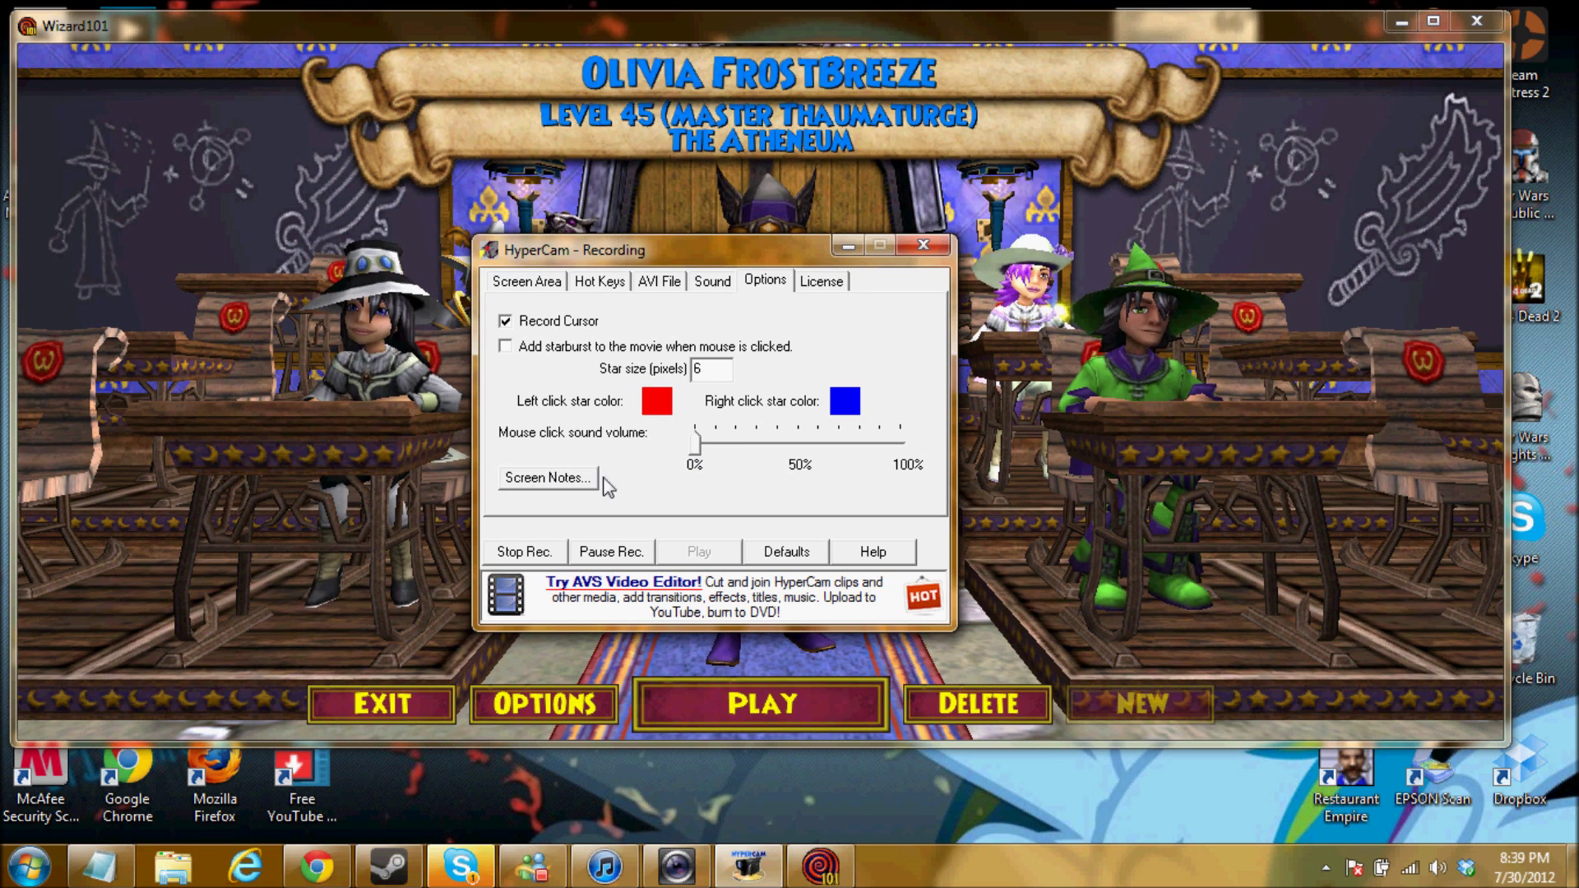
left_click(821, 281)
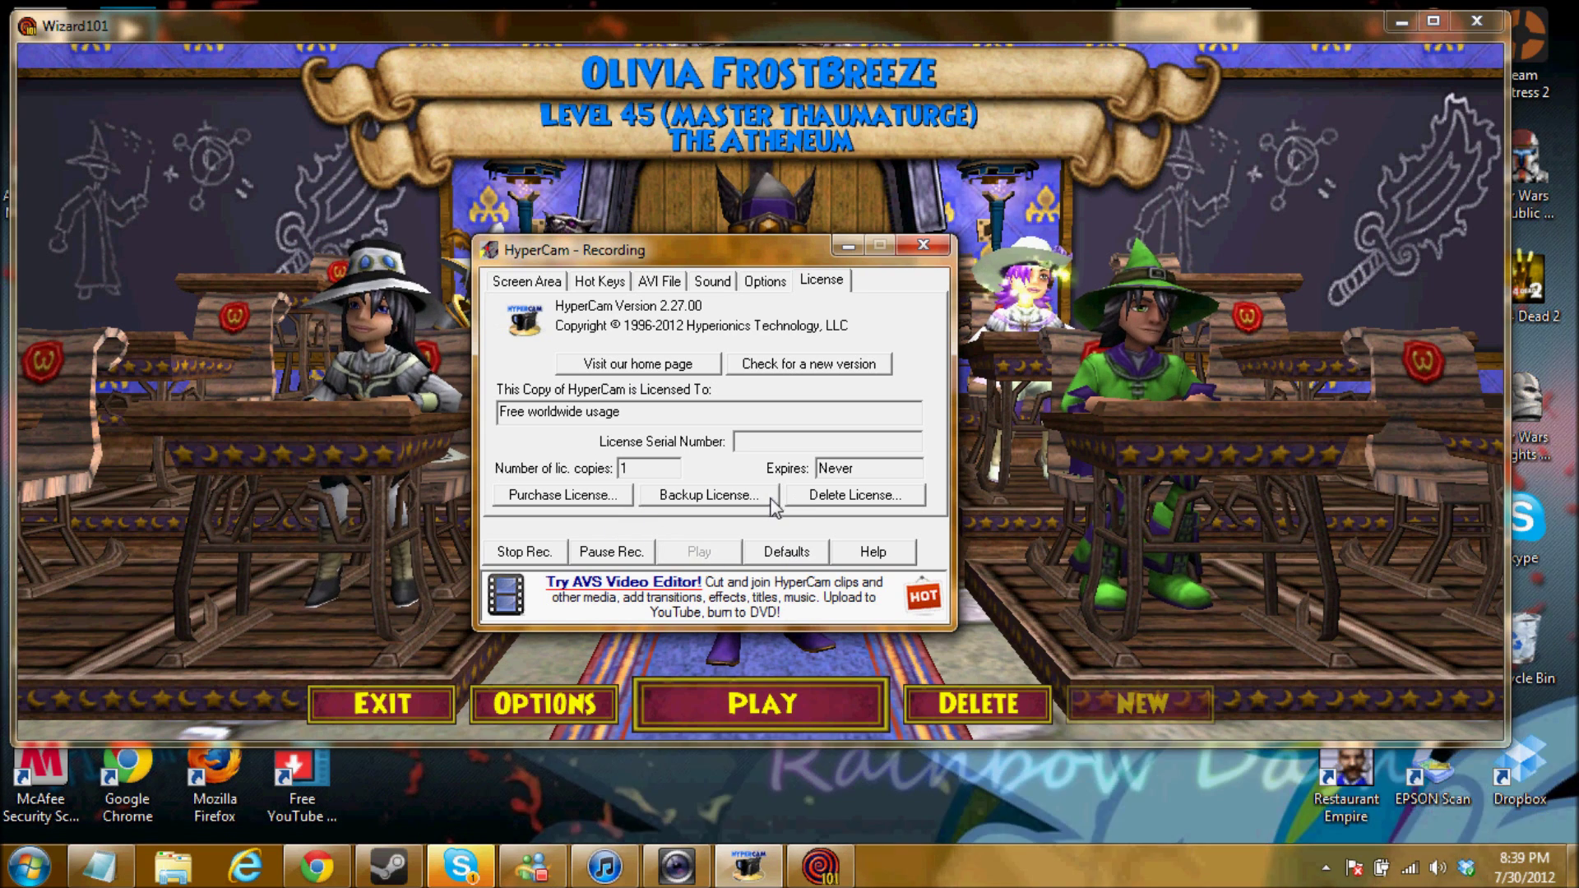
left_click(775, 288)
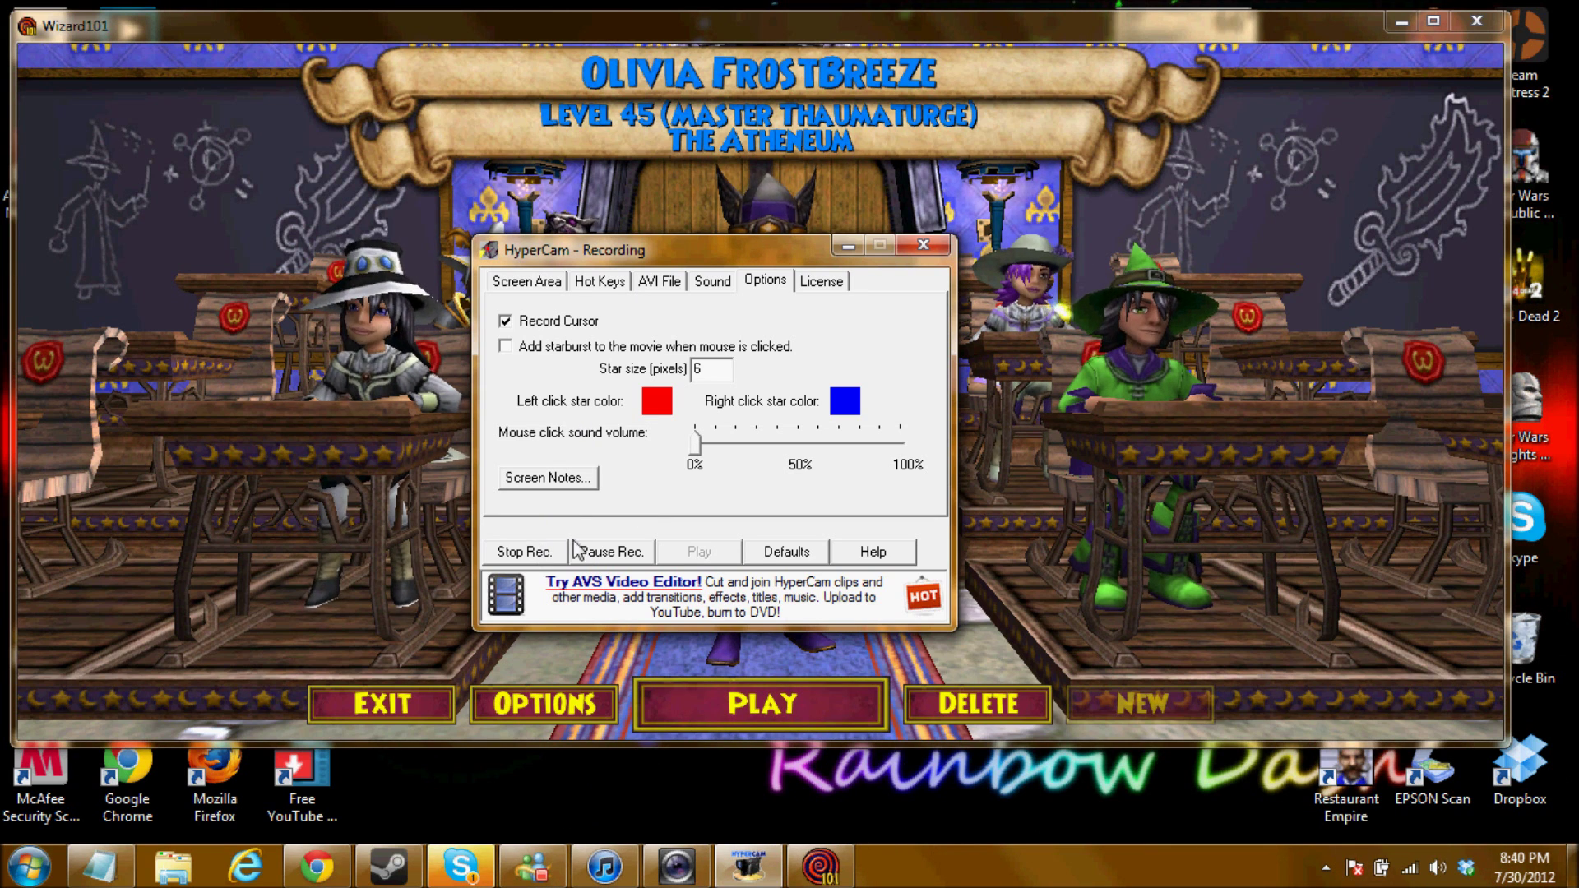
Review the hot key for single frame shots and the screen area setting that shows a rectangle around the recorded area
left_click(597, 282)
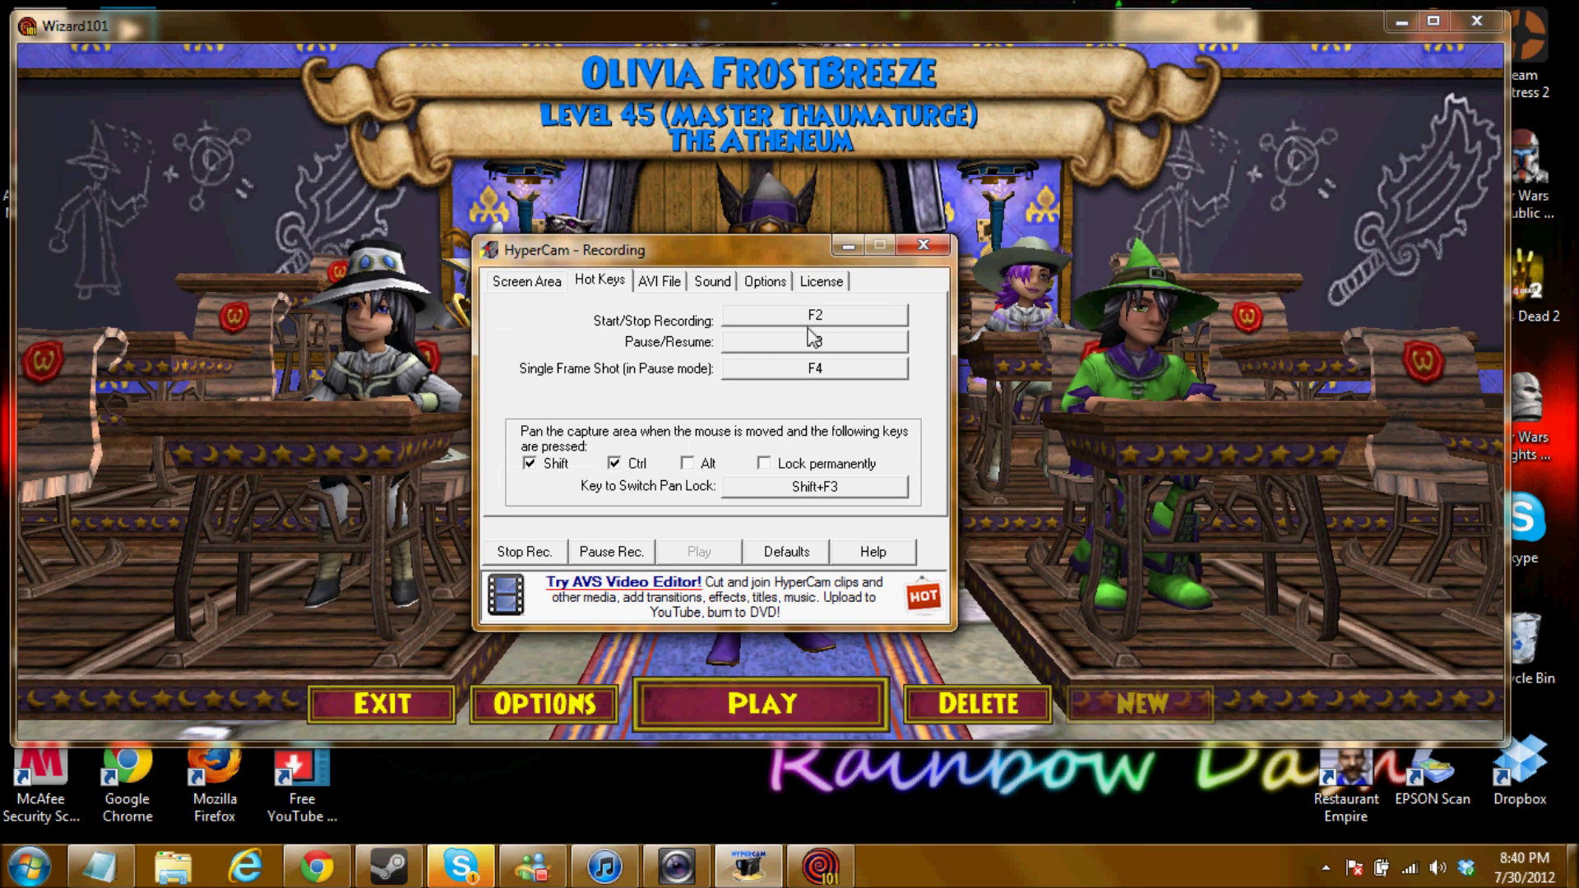
left_click(812, 366)
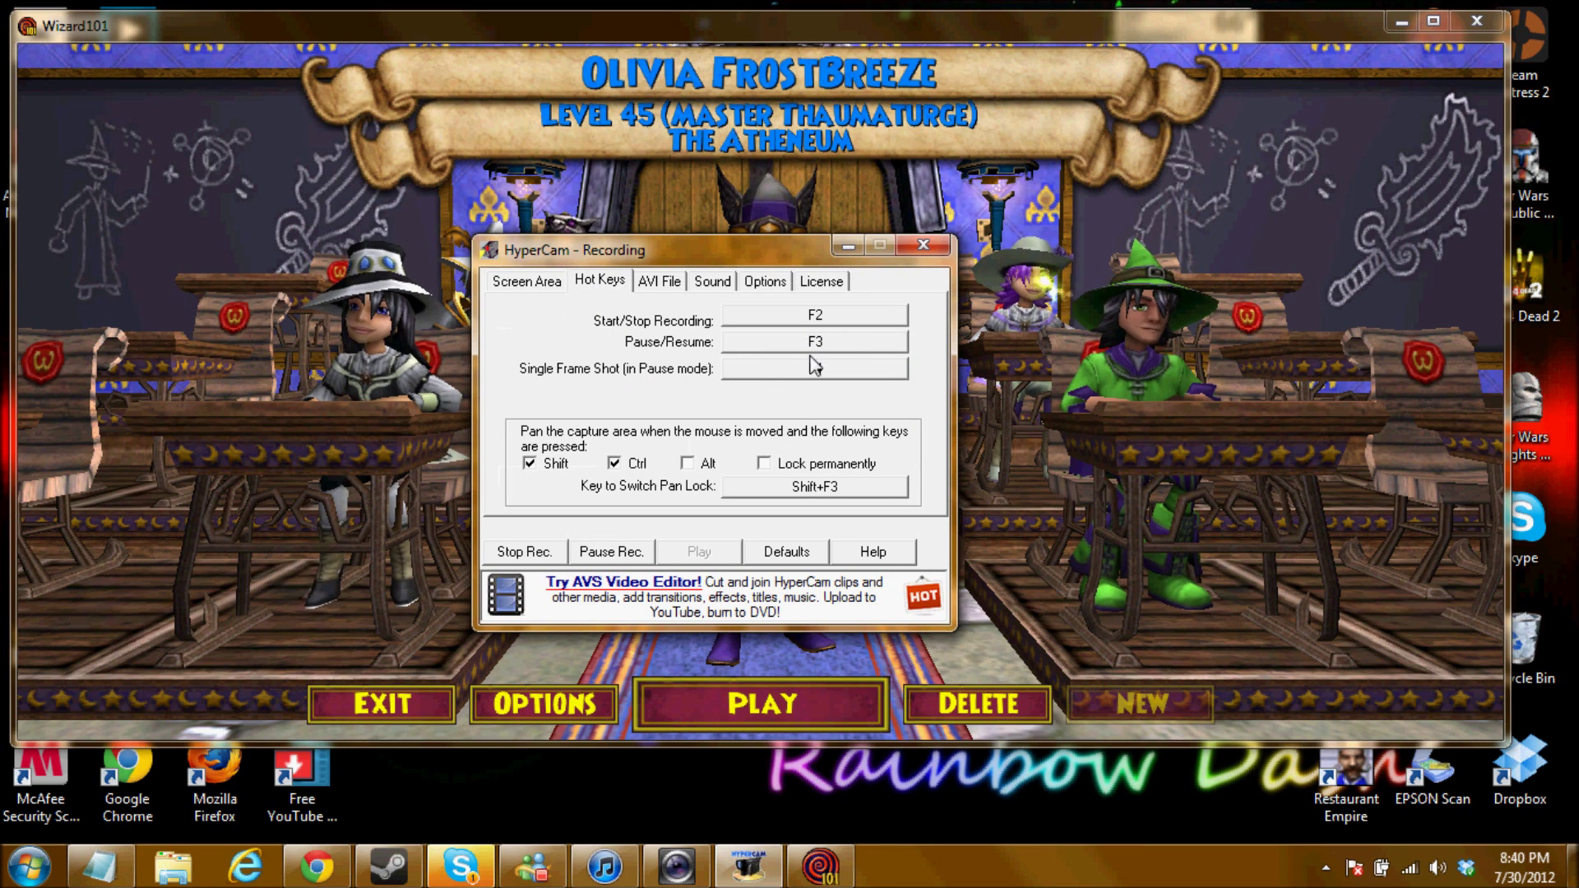
left_click(530, 283)
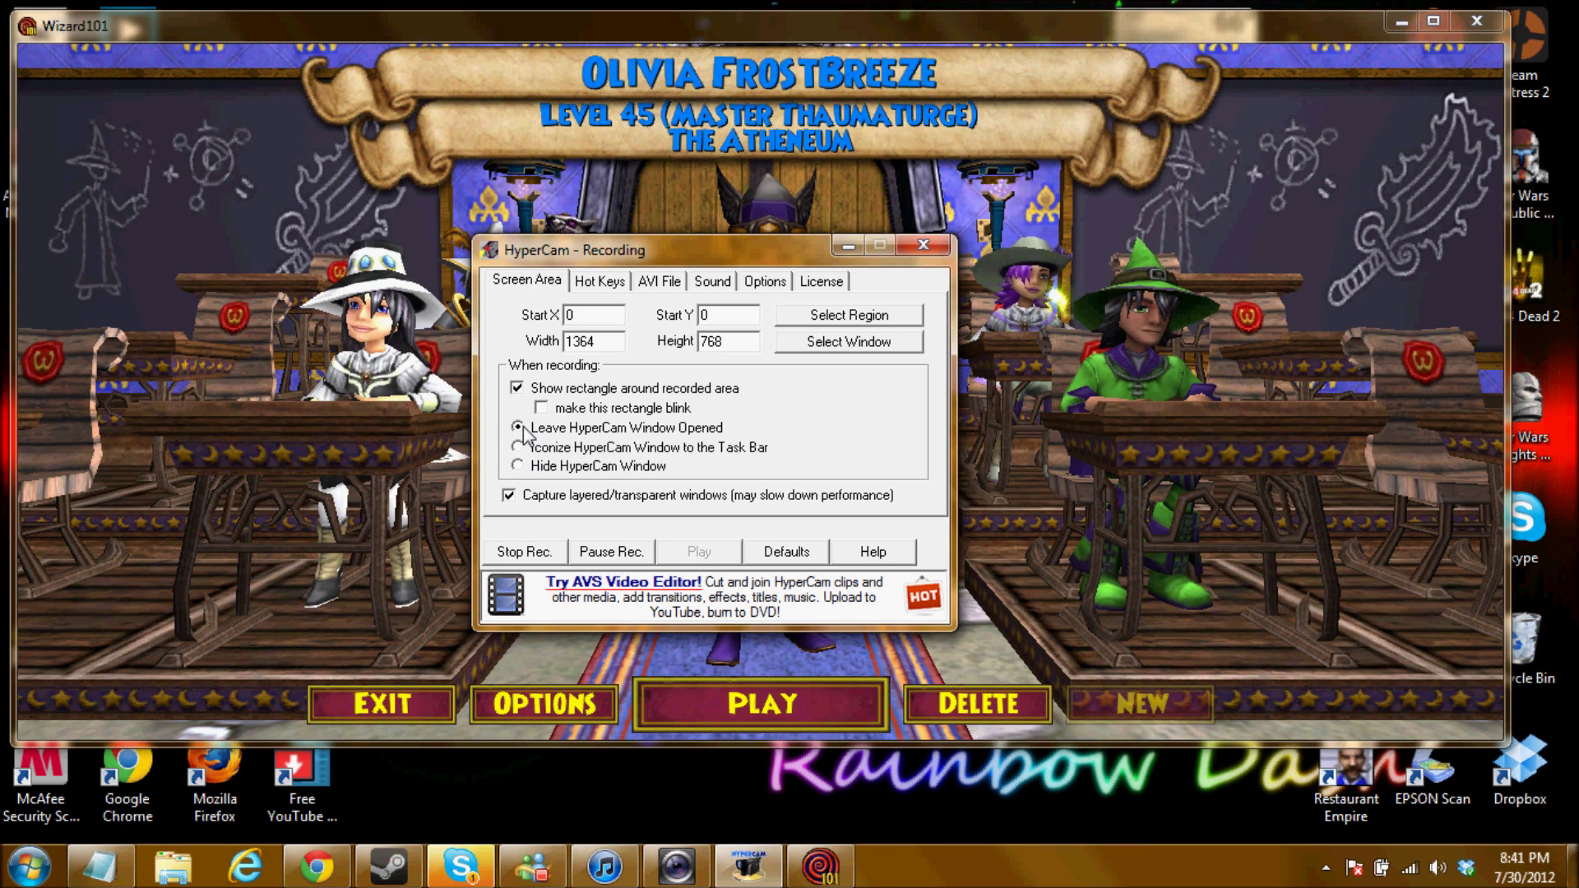
left_click(516, 389)
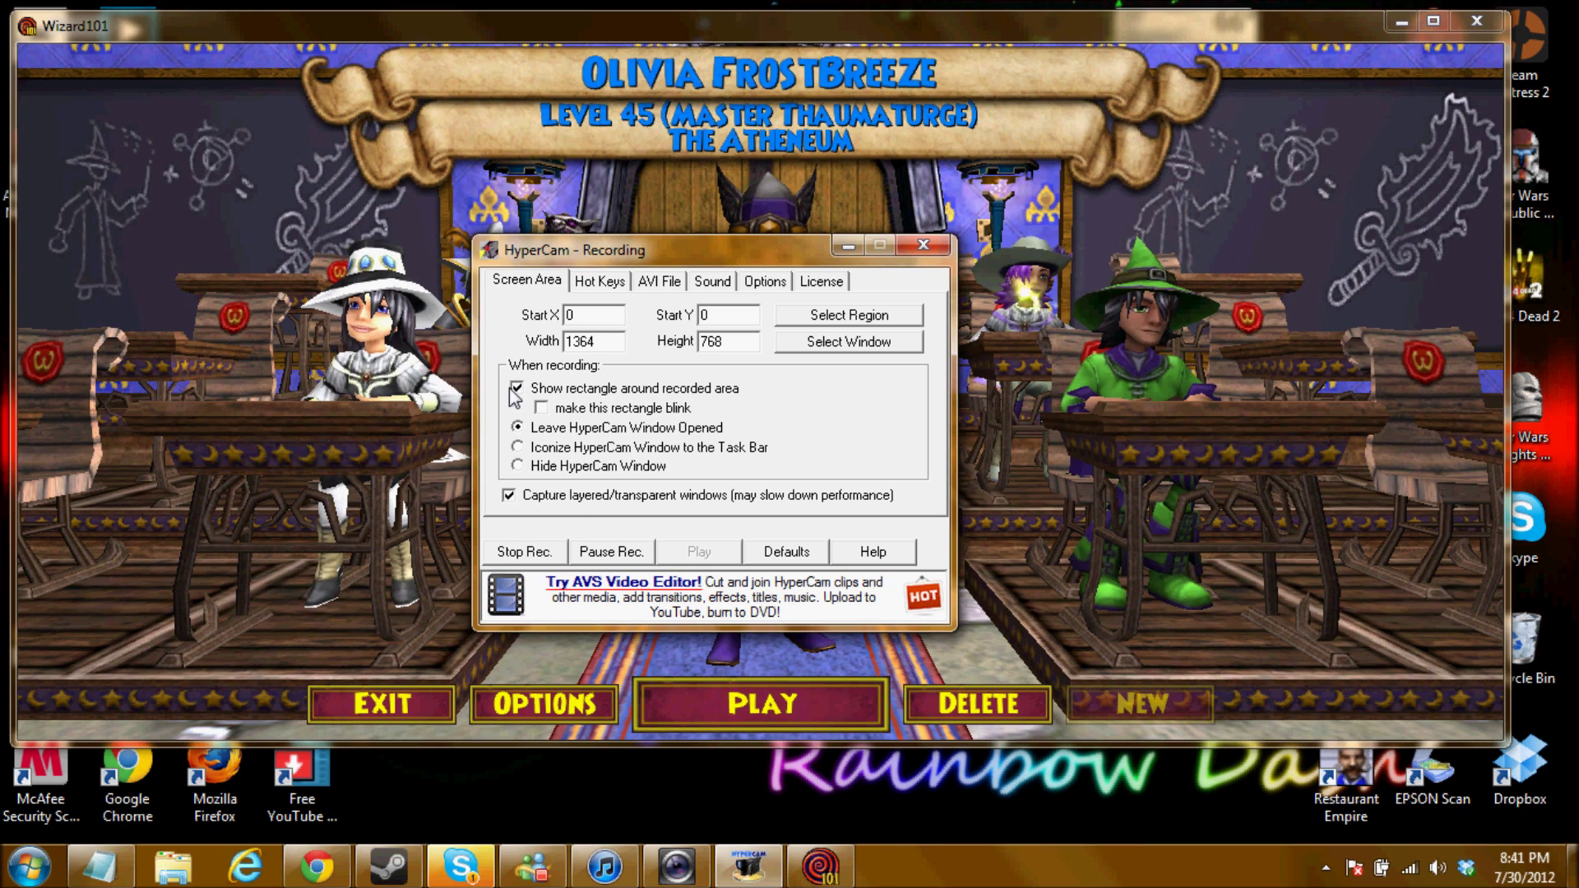